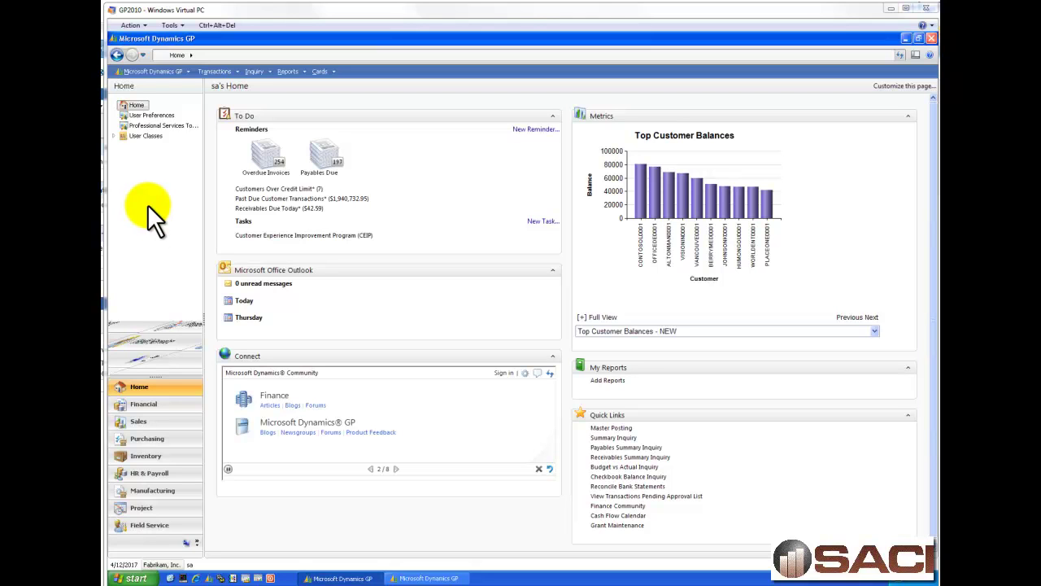
# Open Intercompany Setup with originating company TWO (Fabrikam, Inc.) and destination company The World Online.
pyautogui.click(188, 544)
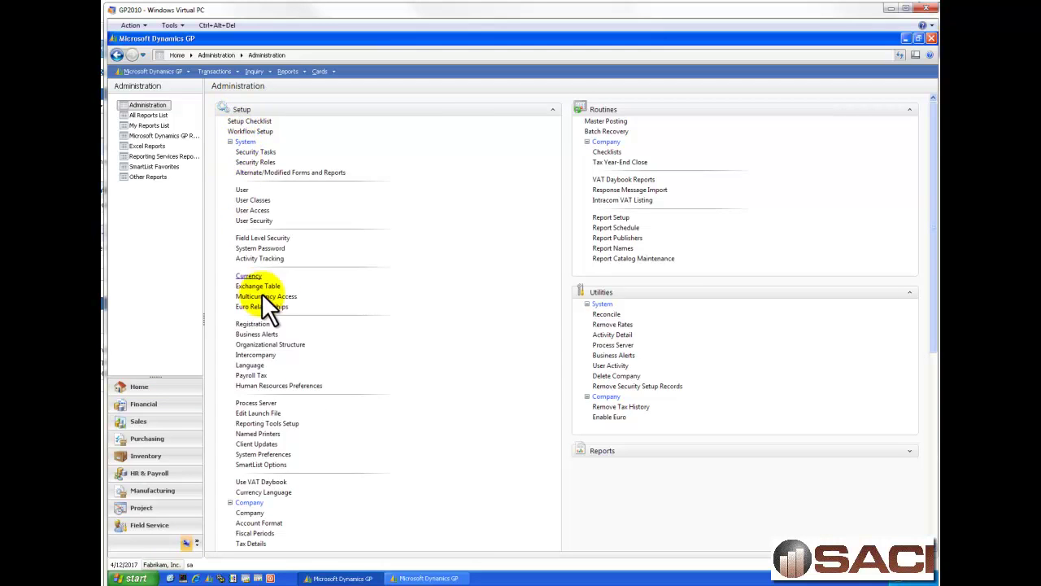
pyautogui.click(263, 354)
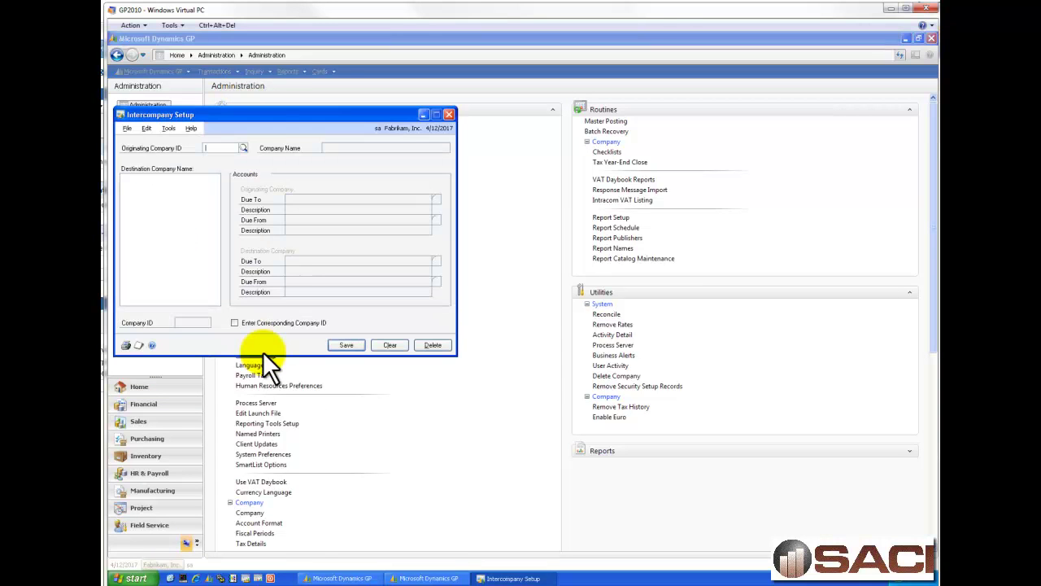
pyautogui.click(246, 147)
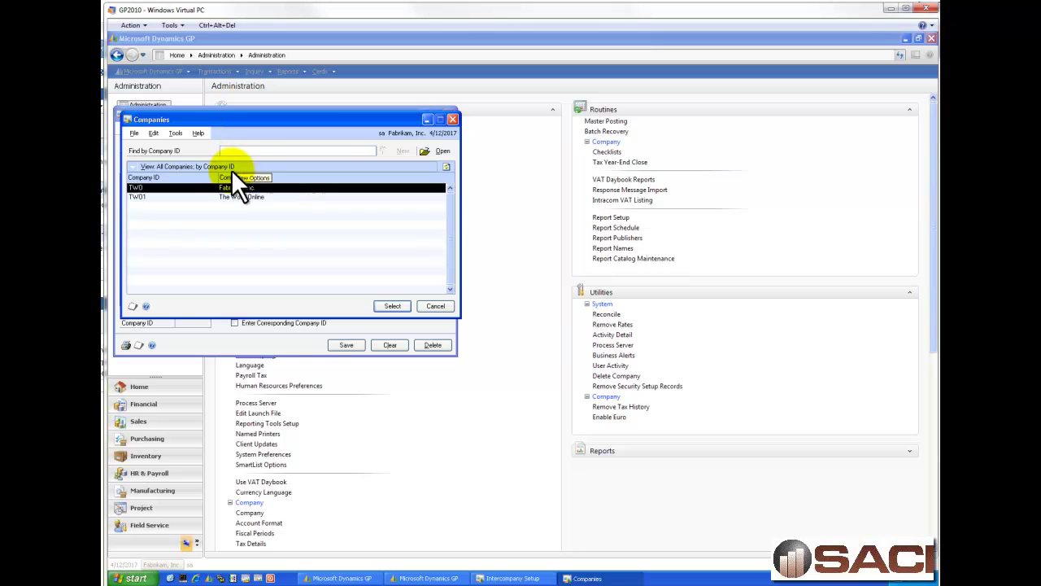
pyautogui.click(391, 305)
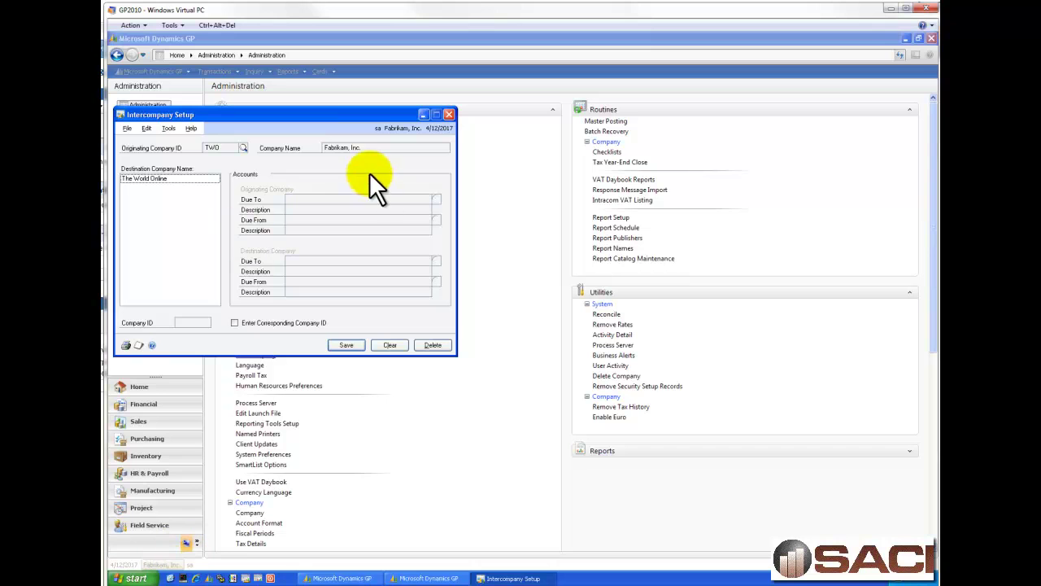
pyautogui.click(175, 177)
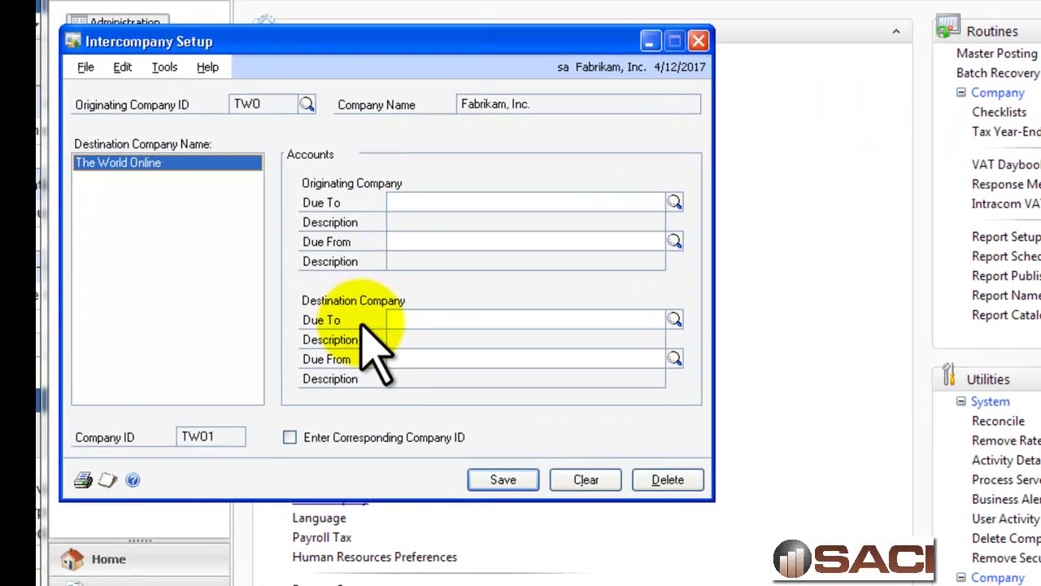
# Assign the Due To/Due From The World Online account as the originating company's Due To account, finding it by the description "due".
pyautogui.click(674, 202)
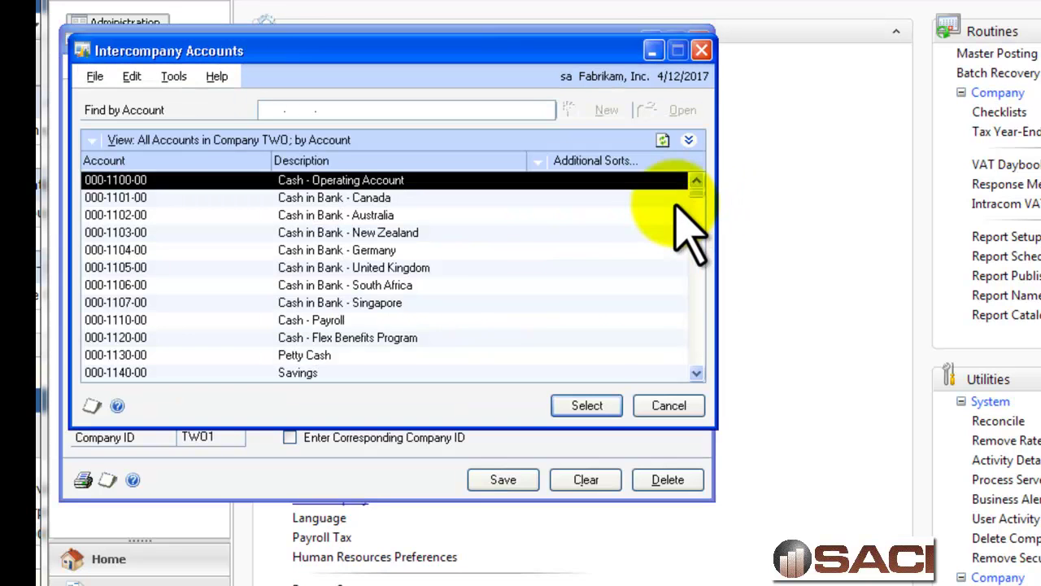
pyautogui.click(329, 165)
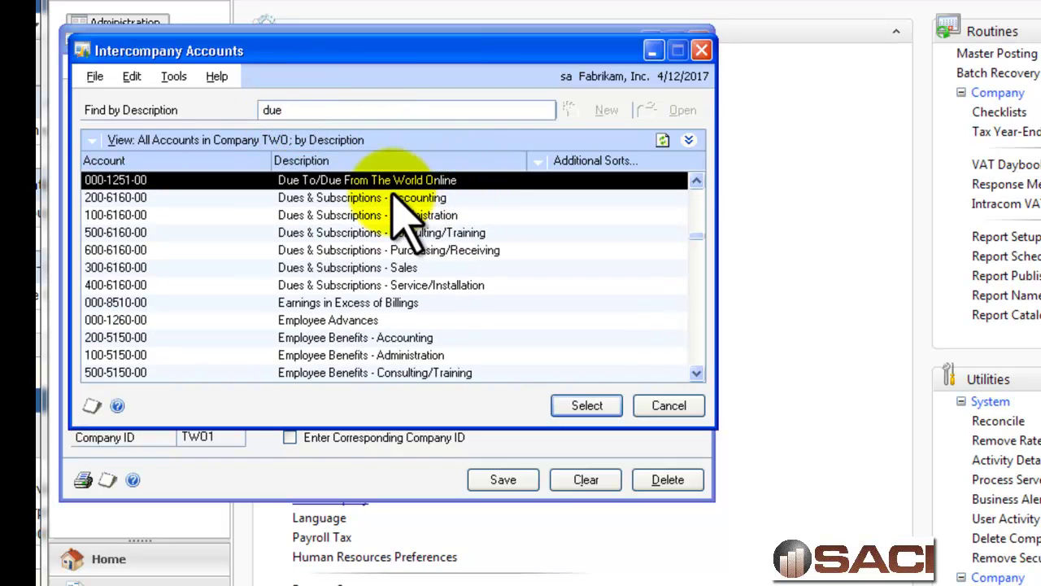
pyautogui.click(582, 405)
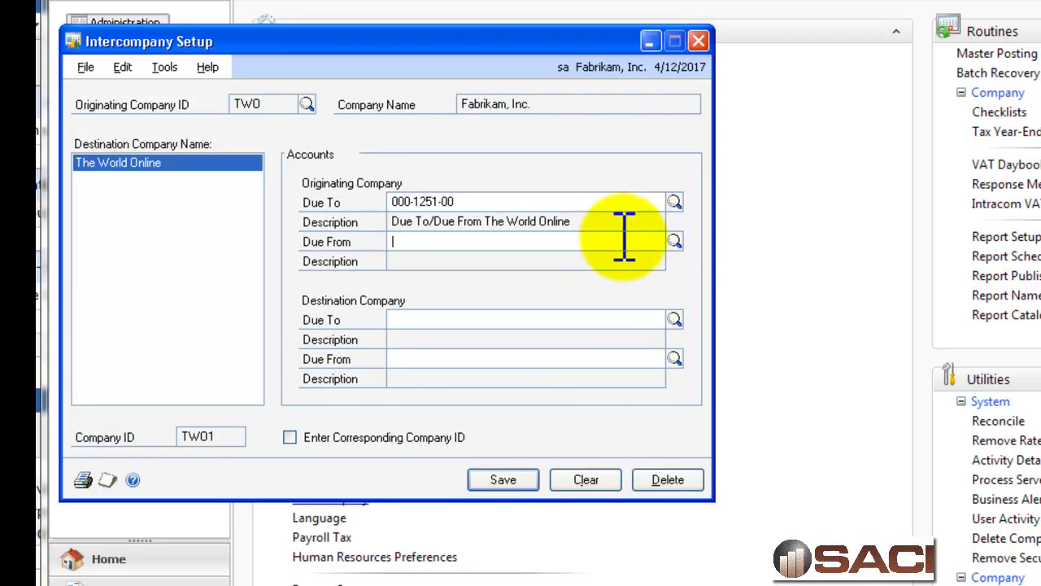
# Assign the Due To/Due From The World Online account as the originating company's Due From account.
pyautogui.click(675, 241)
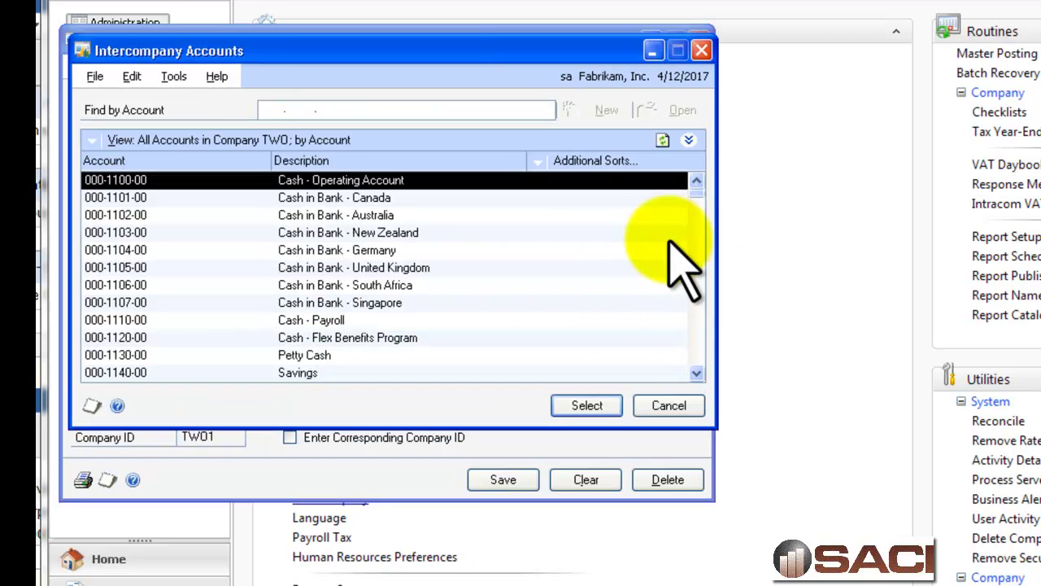
pyautogui.click(297, 161)
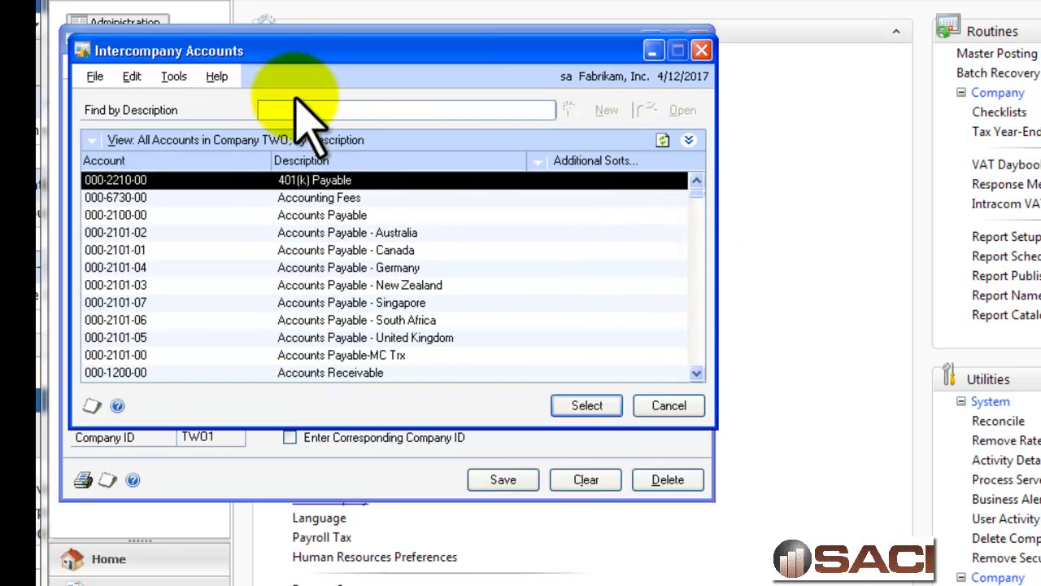
pyautogui.click(295, 110)
pyautogui.write('due')
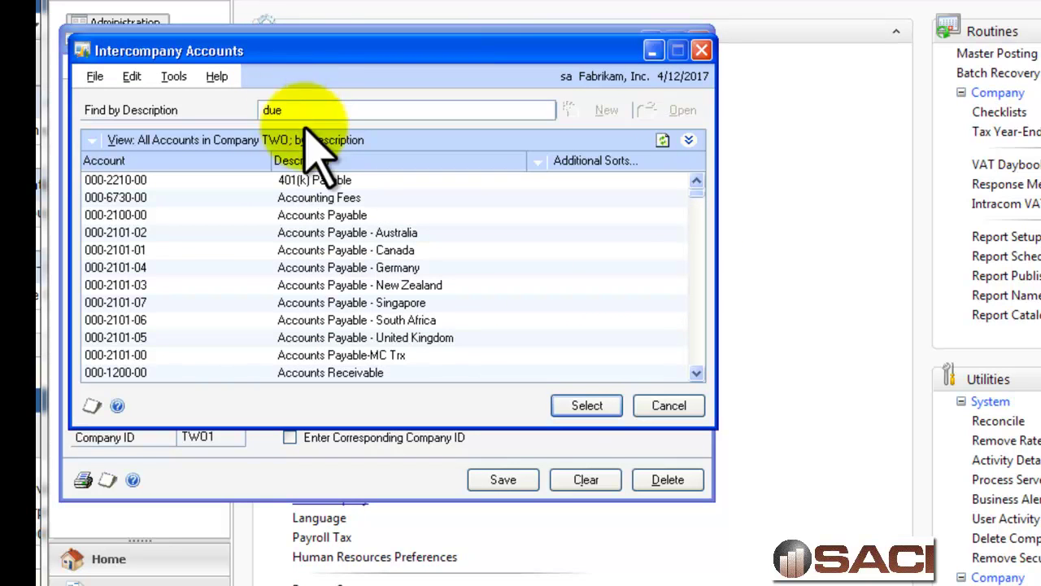
pyautogui.click(582, 403)
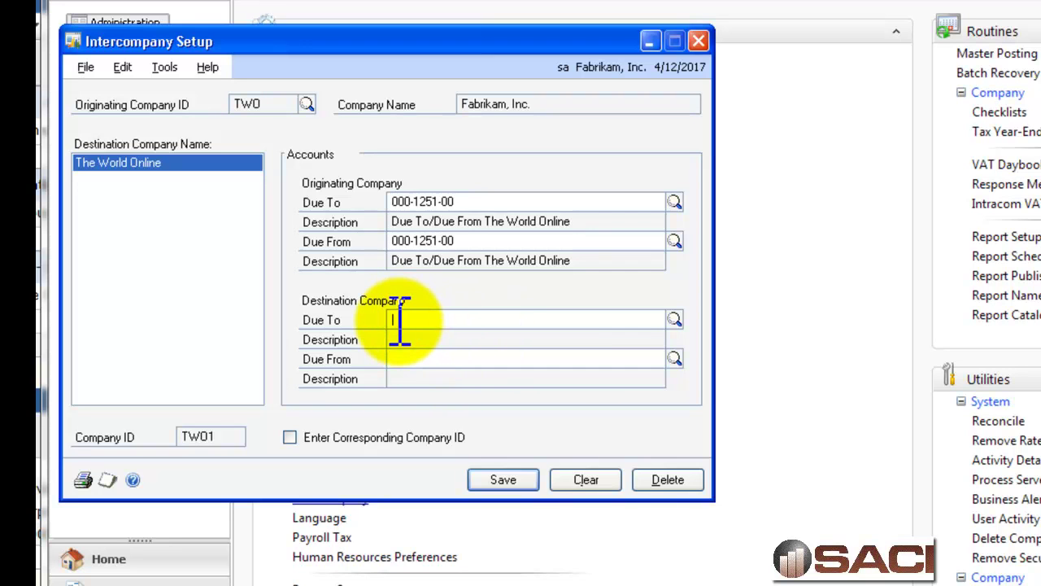
# Assign the Due To/Due From Fabrikam account as the destination company's Due To account, searching accounts by the description "due".
pyautogui.click(674, 318)
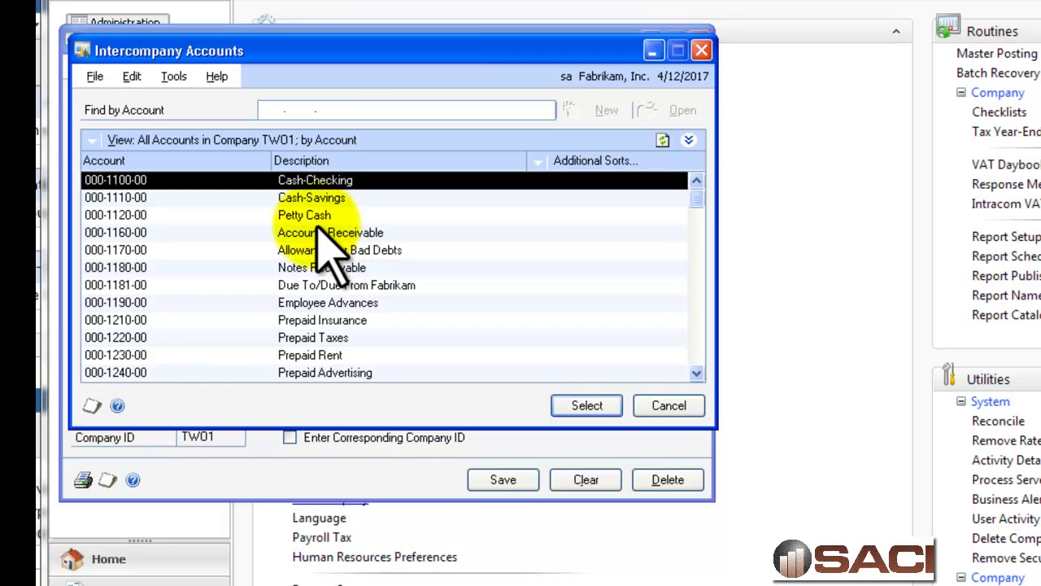
pyautogui.click(362, 160)
pyautogui.click(313, 110)
pyautogui.write('du')
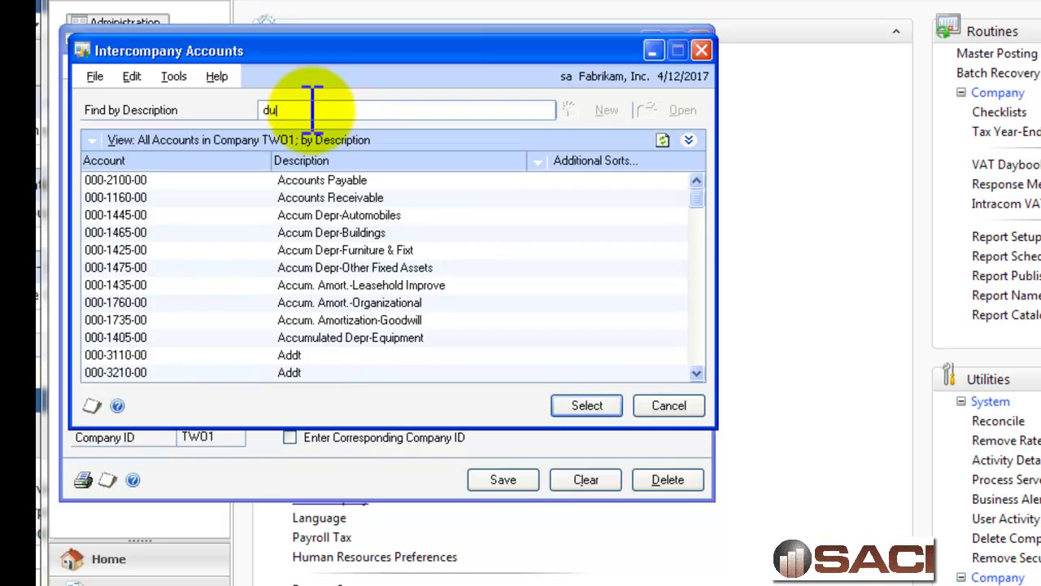
pyautogui.write('e')
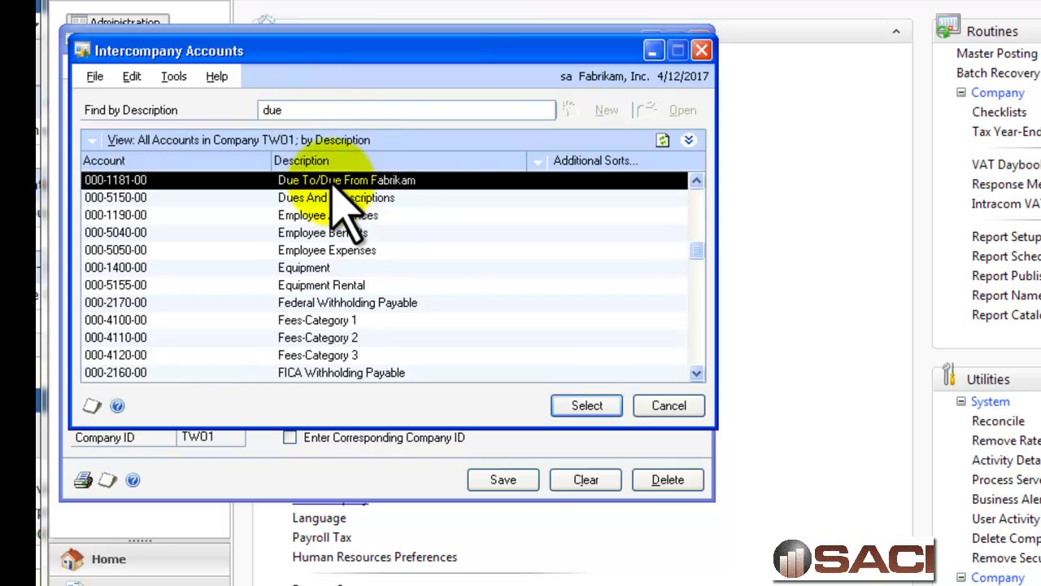
pyautogui.click(592, 405)
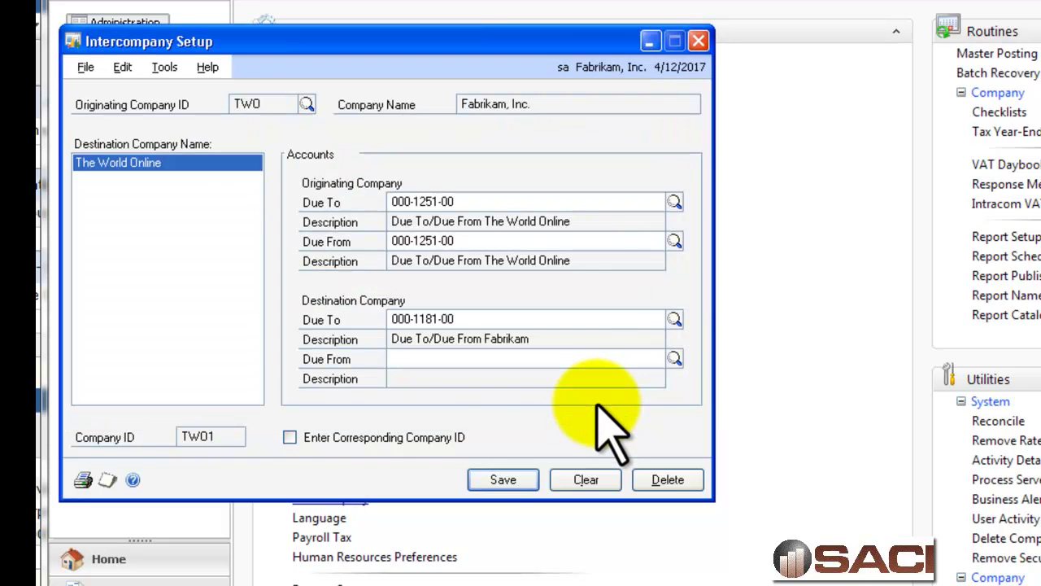
# Assign Due To/Due From Fabrikam as the destination company's Due From account, then save and close the intercompany setup.
pyautogui.click(674, 359)
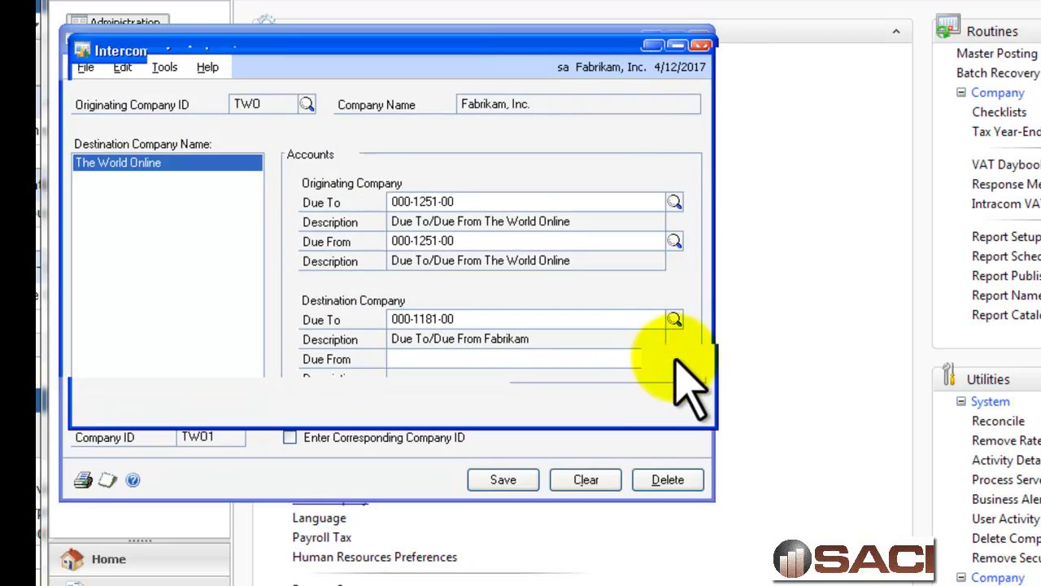
pyautogui.click(317, 160)
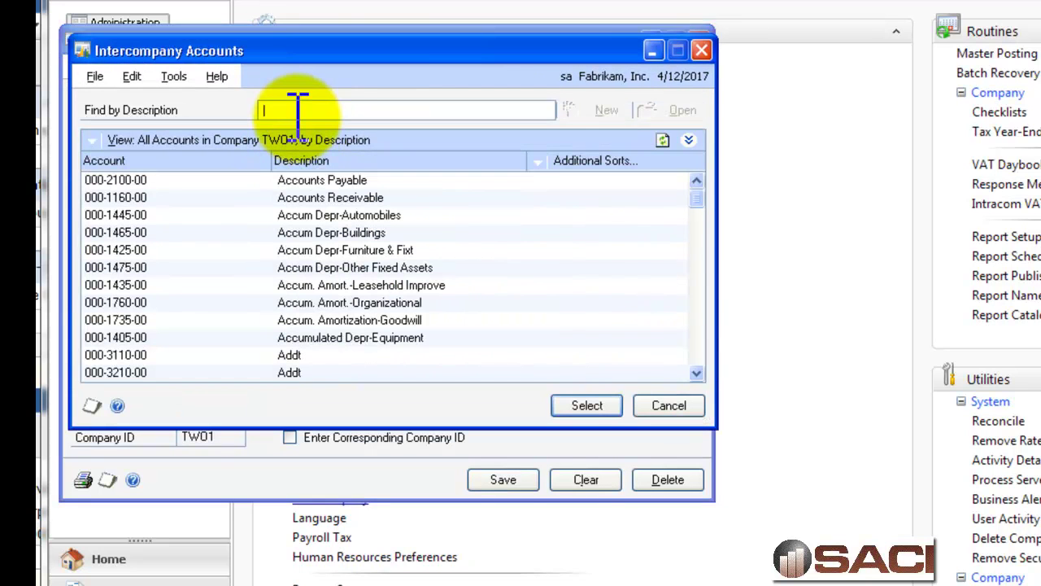
pyautogui.write('due')
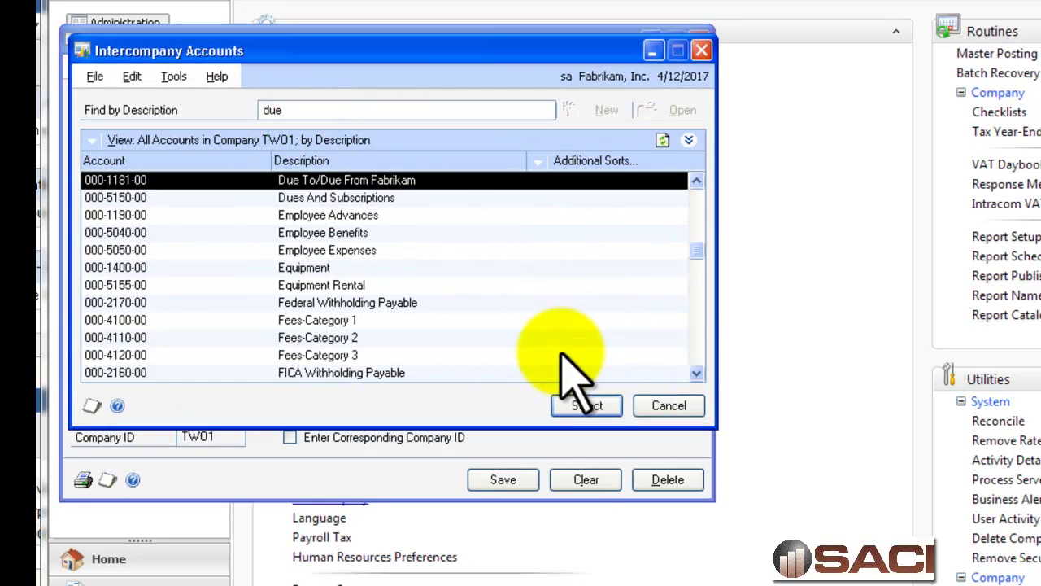
pyautogui.click(603, 406)
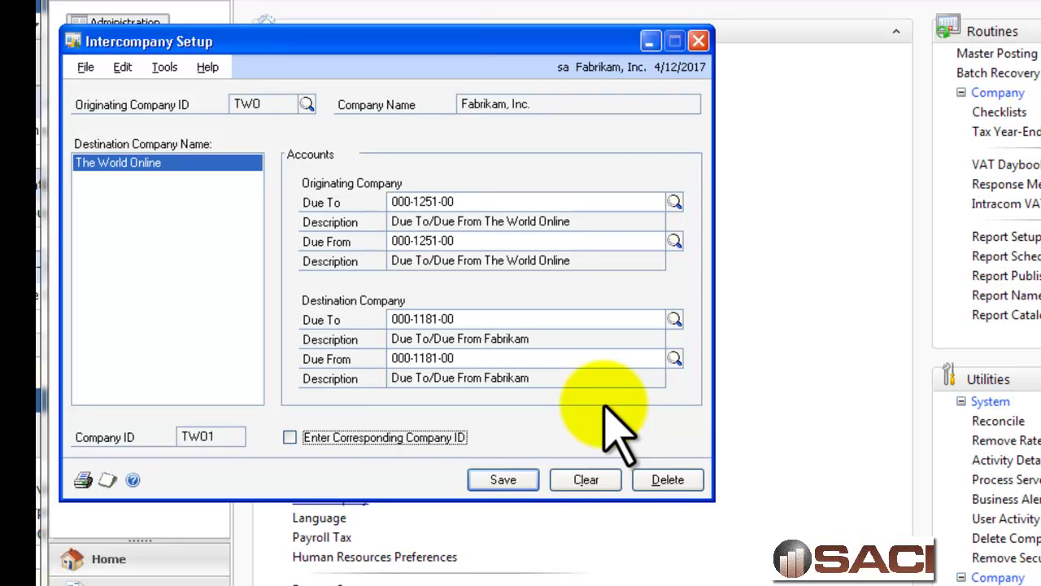
pyautogui.click(524, 479)
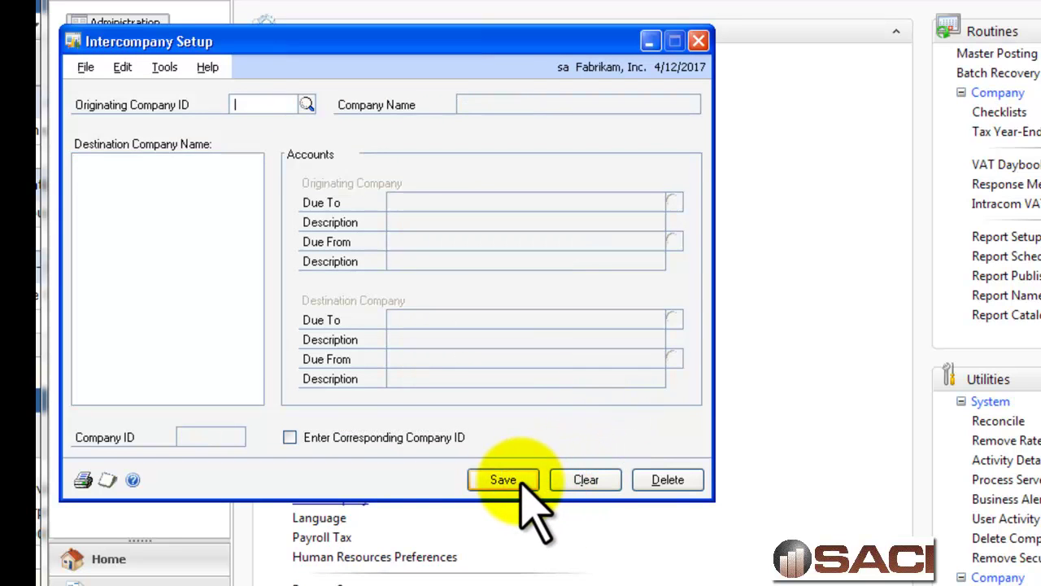
pyautogui.click(697, 41)
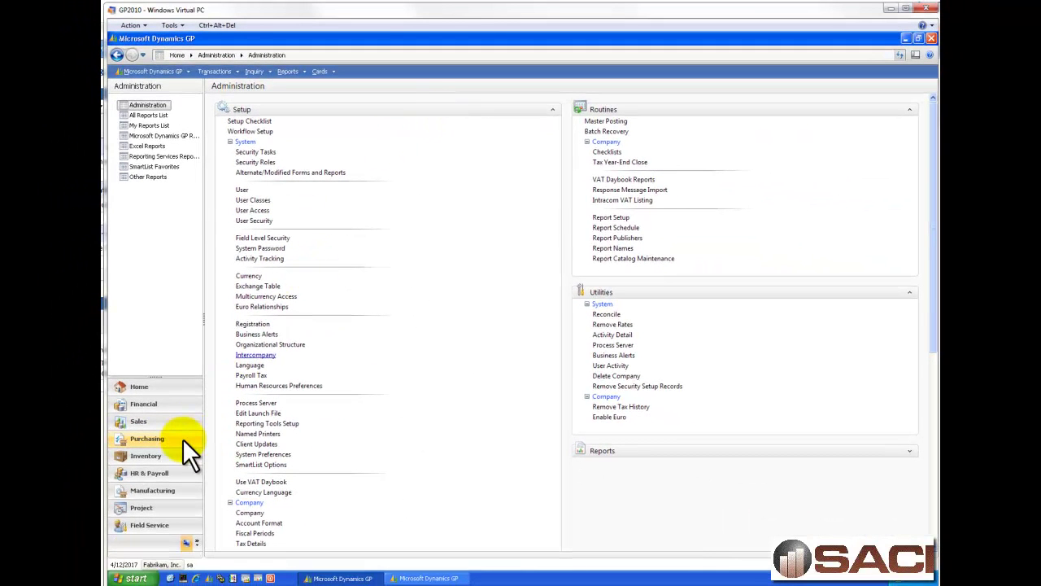
# Enter a payables invoice in Purchasing for vendor A Travel Company, with its document number and a purchases amount of $5,000.00.
pyautogui.click(182, 438)
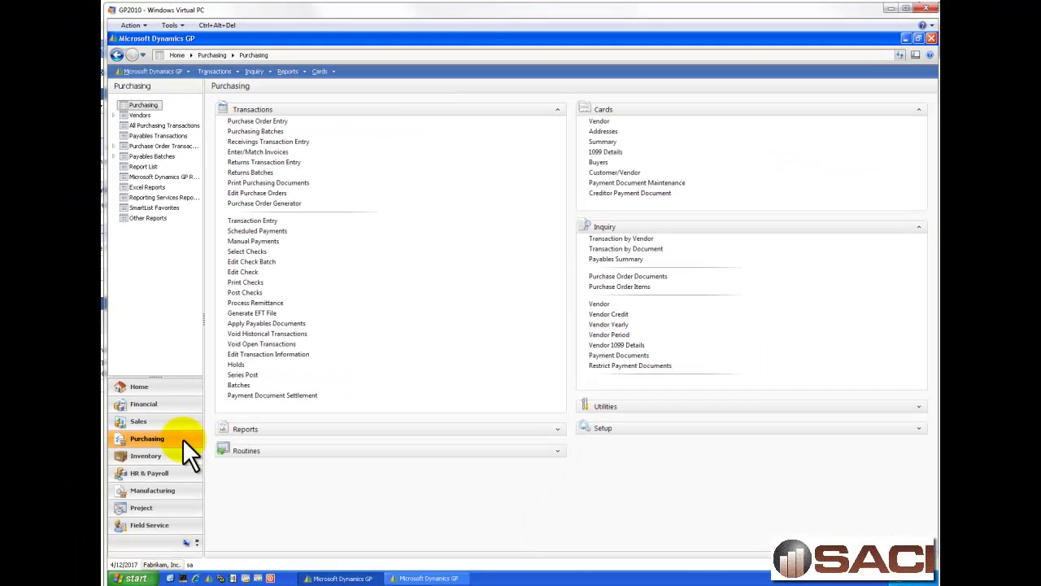
pyautogui.click(244, 220)
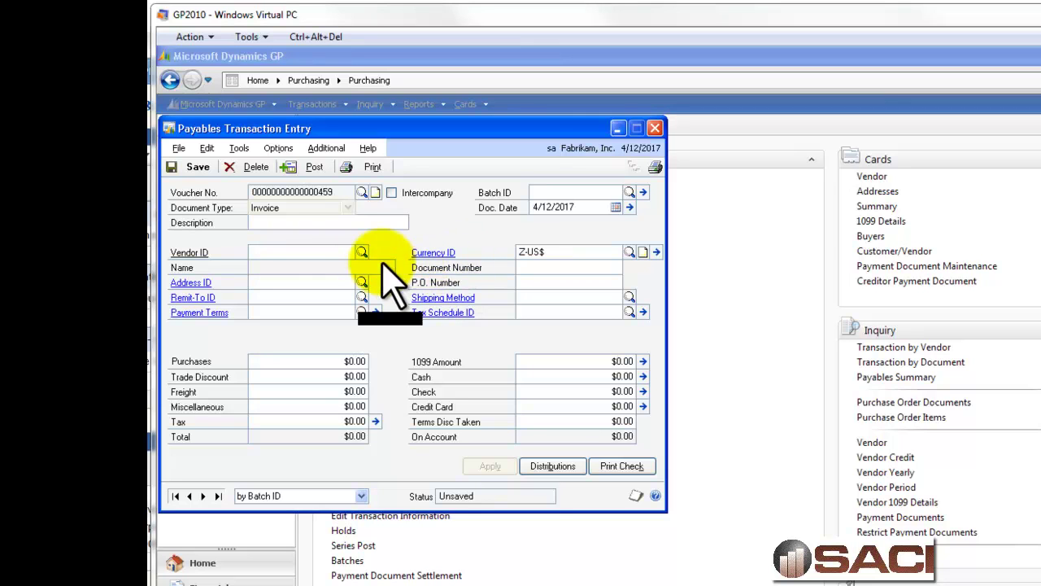
pyautogui.click(361, 252)
pyautogui.doubleClick(350, 299)
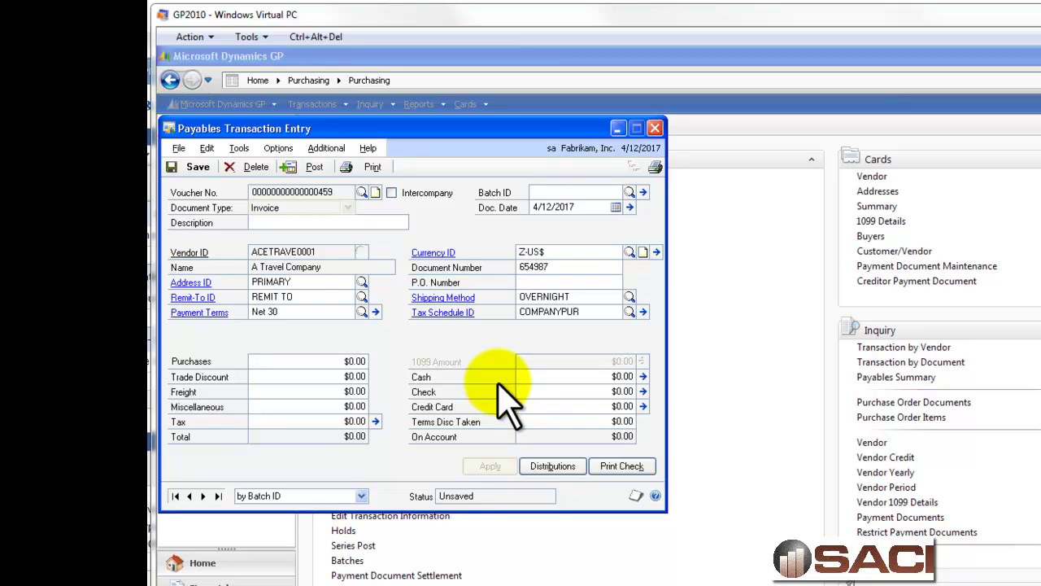
pyautogui.press('Tab')
pyautogui.press('Tab')
pyautogui.write('5000')
pyautogui.press('Tab')
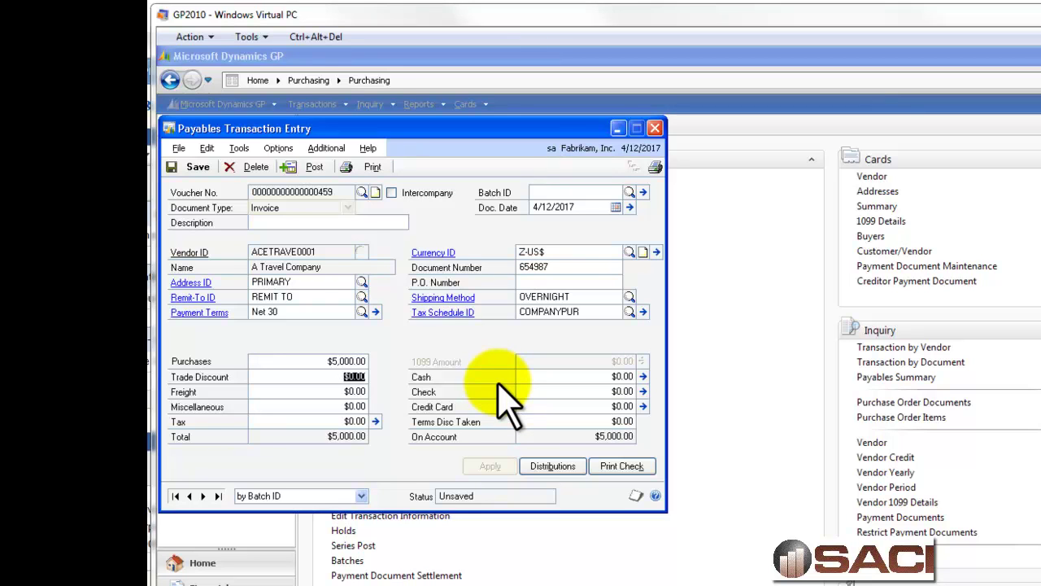
# Mark the invoice as Intercompany and set the company of its PURCH distribution line to TWO1 (The World Online).
pyautogui.click(394, 196)
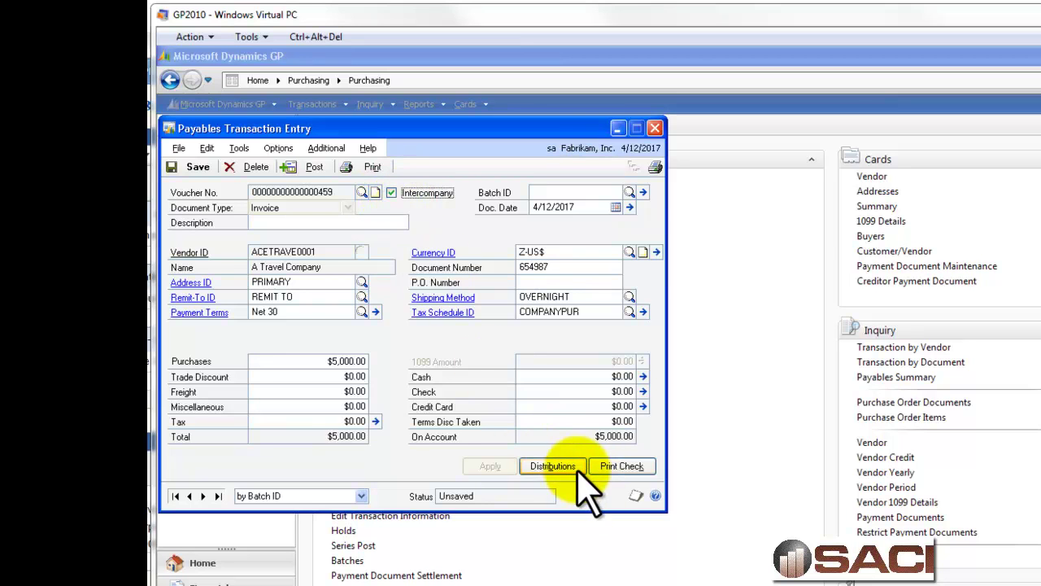
pyautogui.click(554, 466)
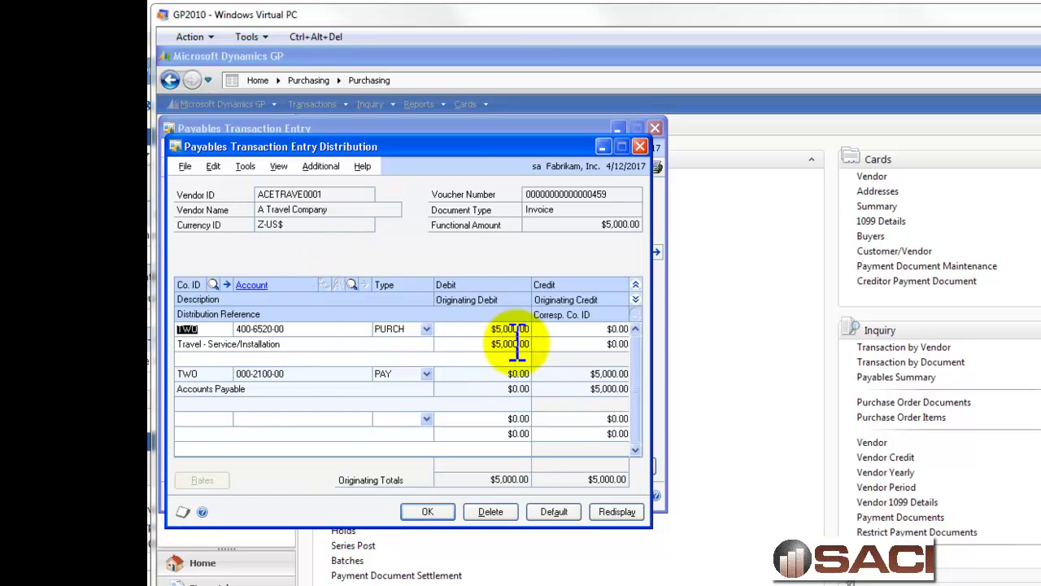
pyautogui.click(214, 285)
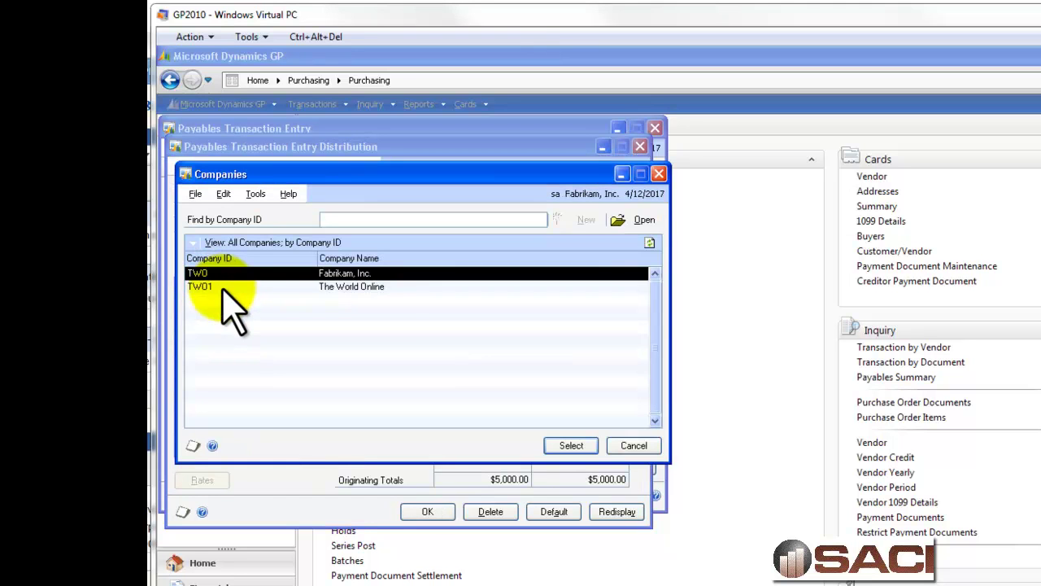
pyautogui.click(370, 288)
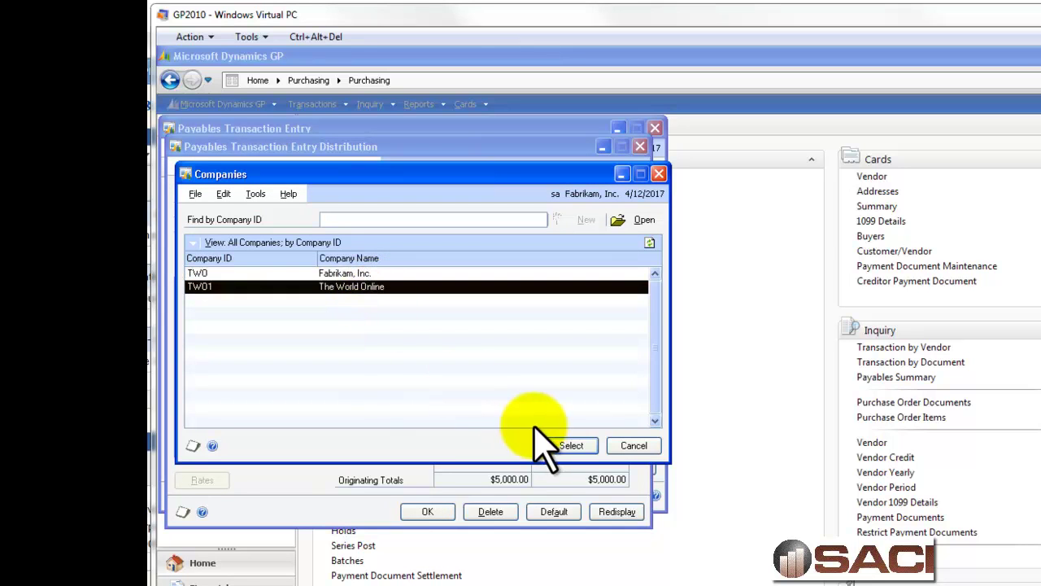
pyautogui.click(579, 446)
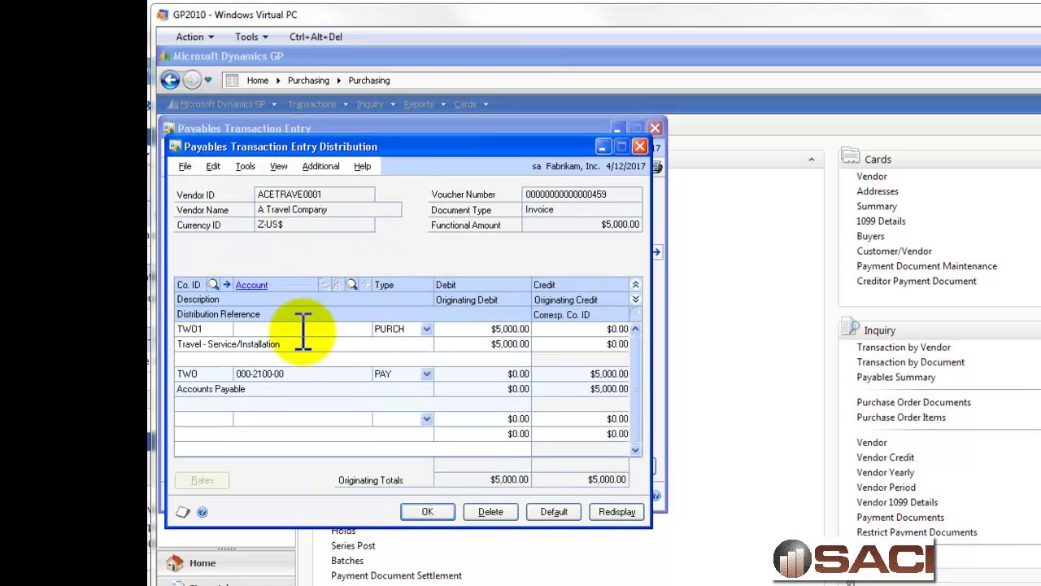
# Set the PURCH line's account to Travel And Entertainment, searching The World Online's accounts by the description "trav".
pyautogui.click(351, 284)
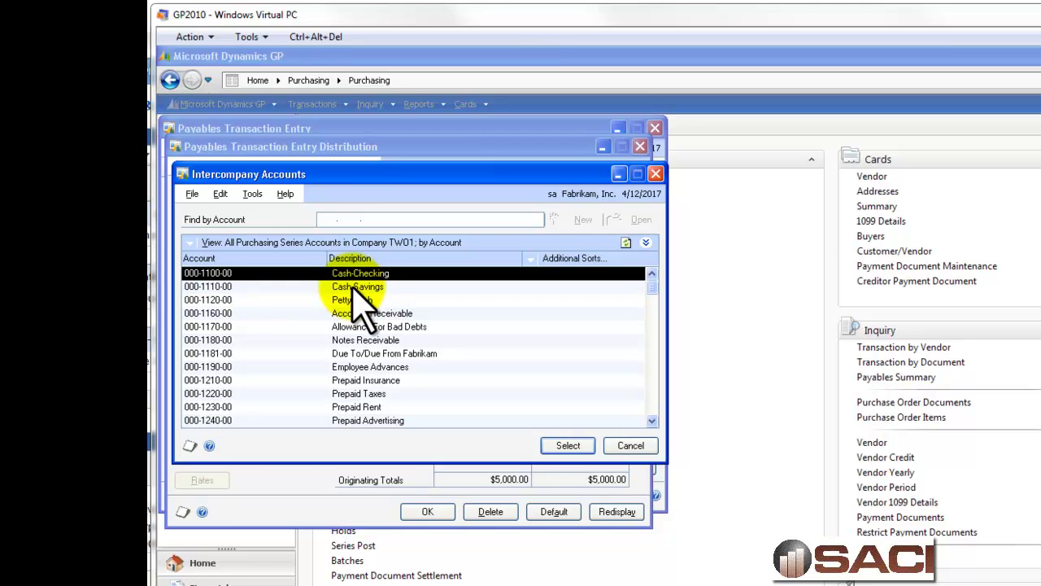
pyautogui.click(355, 259)
pyautogui.click(345, 218)
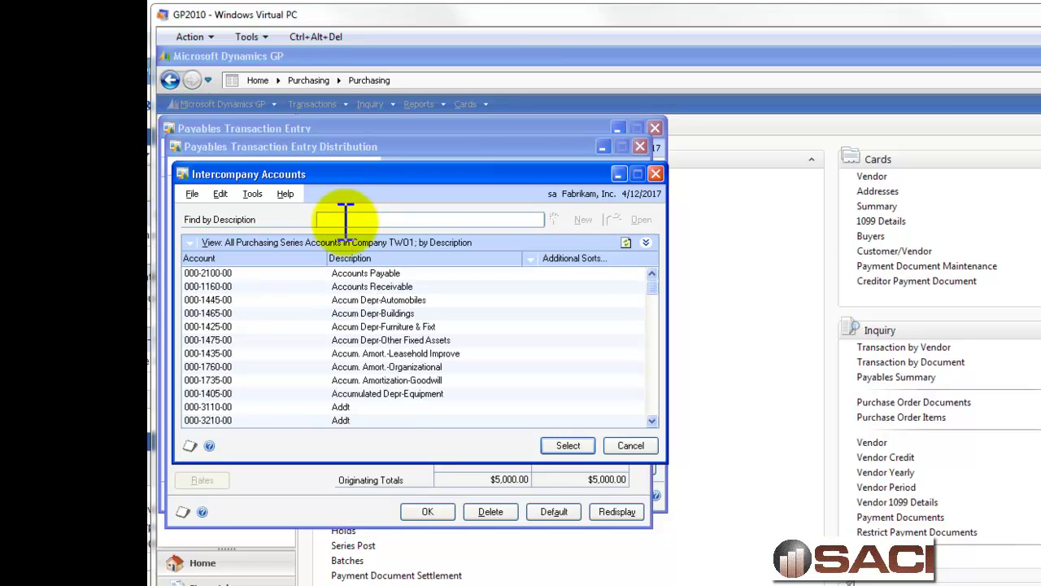
pyautogui.write('trav')
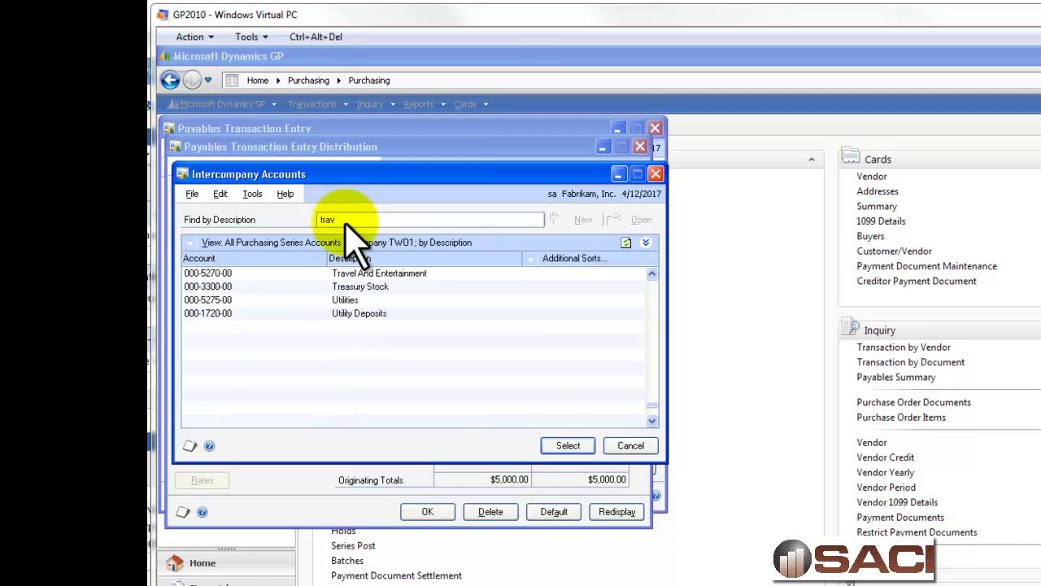
pyautogui.press('Return')
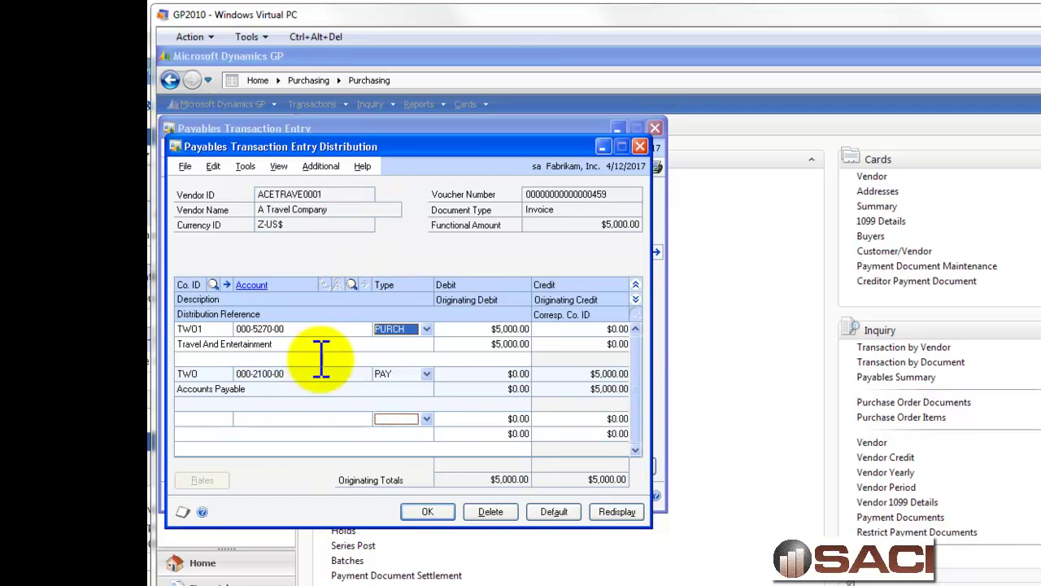
# Accept the invoice's distributions and save the invoice in a new payables batch with the ID IC.
pyautogui.click(427, 512)
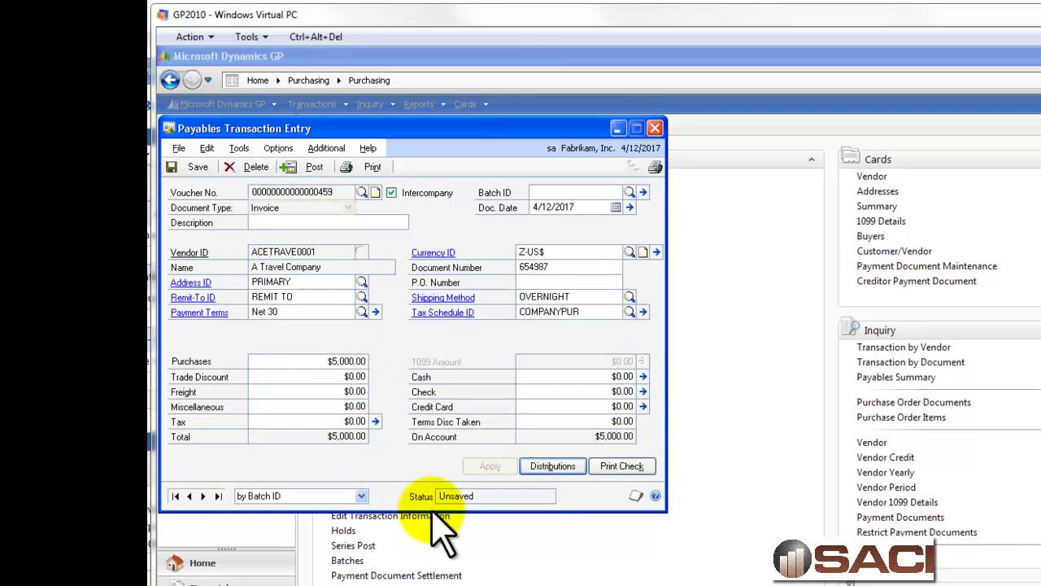
pyautogui.click(573, 193)
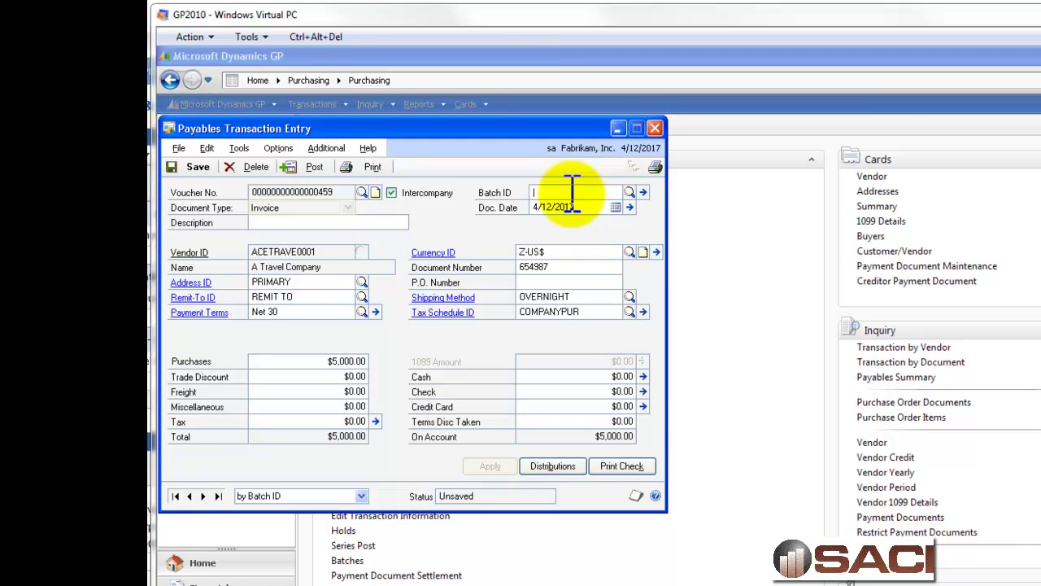
pyautogui.write('IC')
pyautogui.press('Tab')
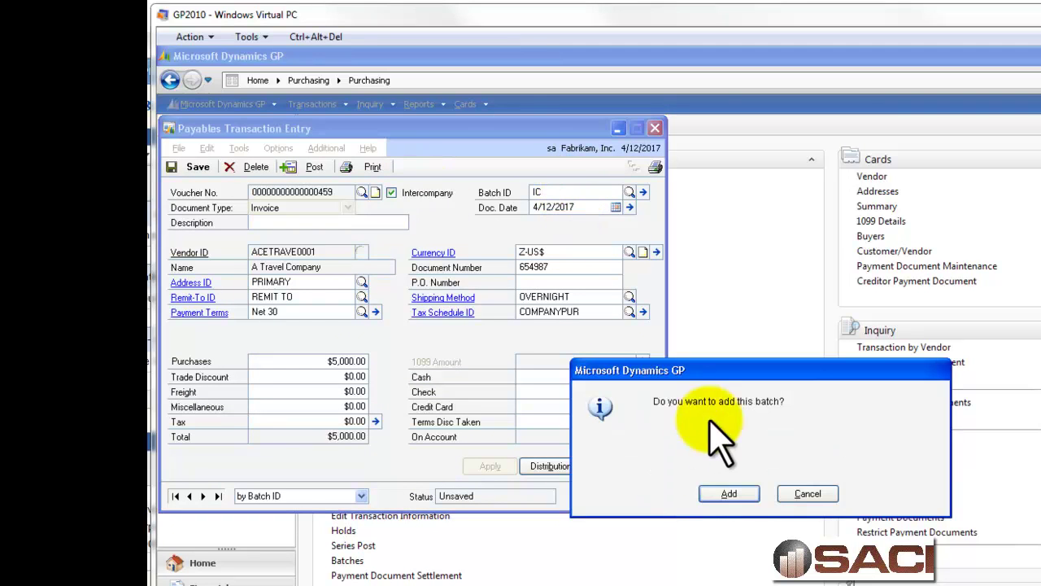
pyautogui.click(727, 493)
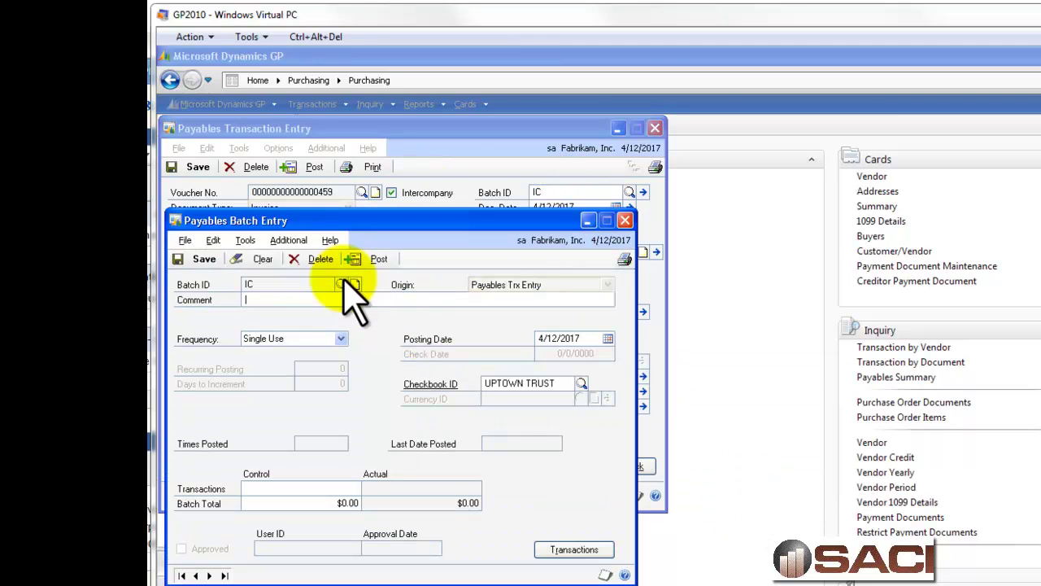
pyautogui.click(202, 260)
pyautogui.click(201, 167)
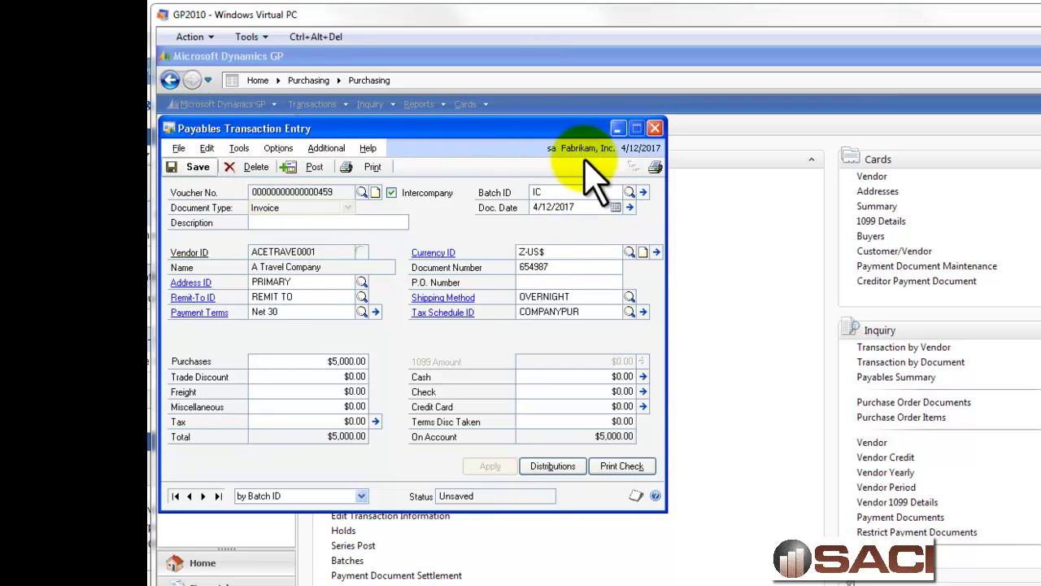
# Post payables batch IC without outputting the posting reports, then close the batch entry.
pyautogui.click(642, 192)
pyautogui.click(656, 130)
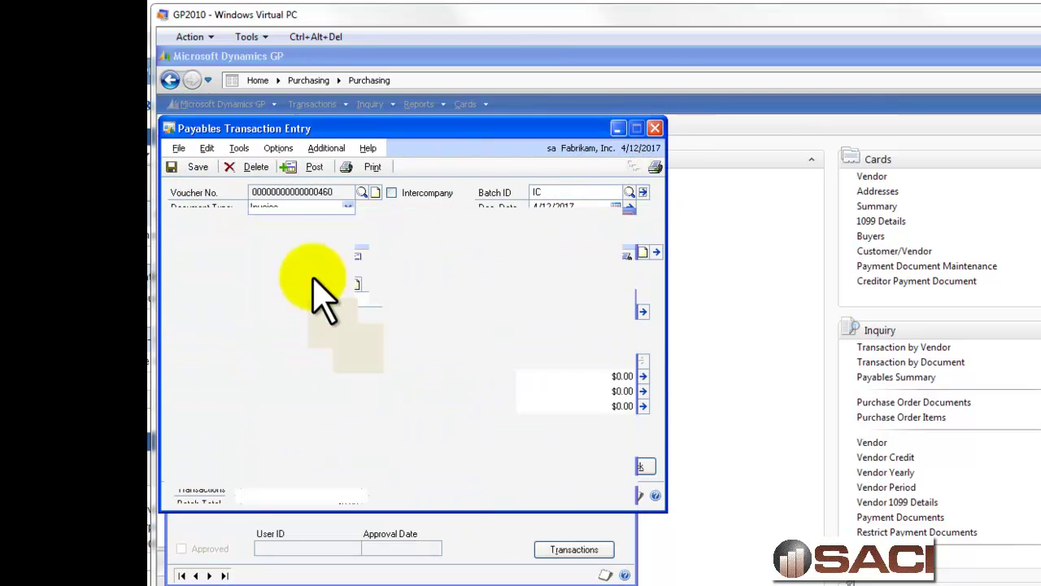
pyautogui.click(374, 260)
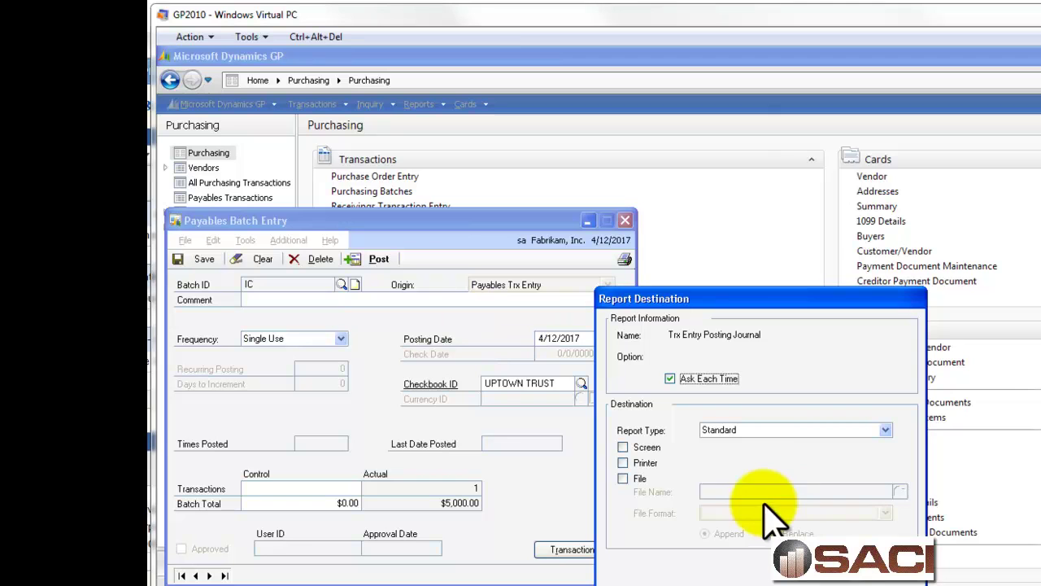
pyautogui.click(906, 579)
pyautogui.click(907, 579)
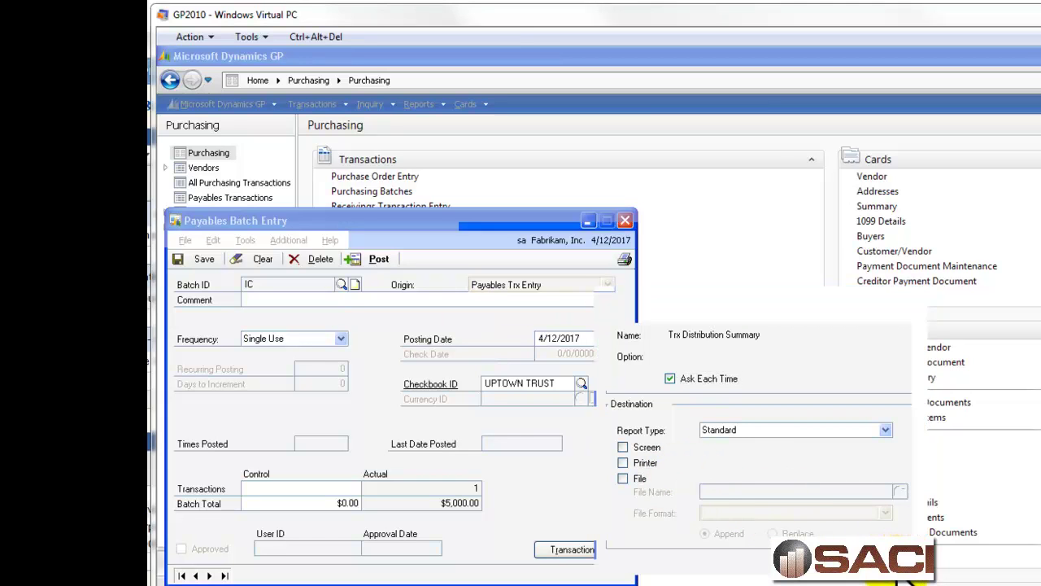
pyautogui.click(907, 579)
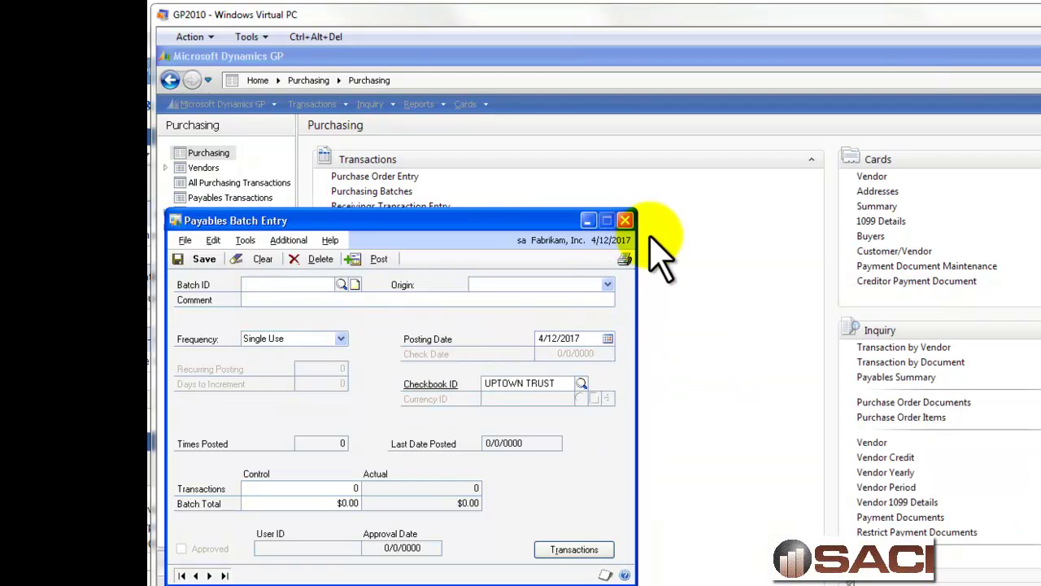
pyautogui.click(625, 221)
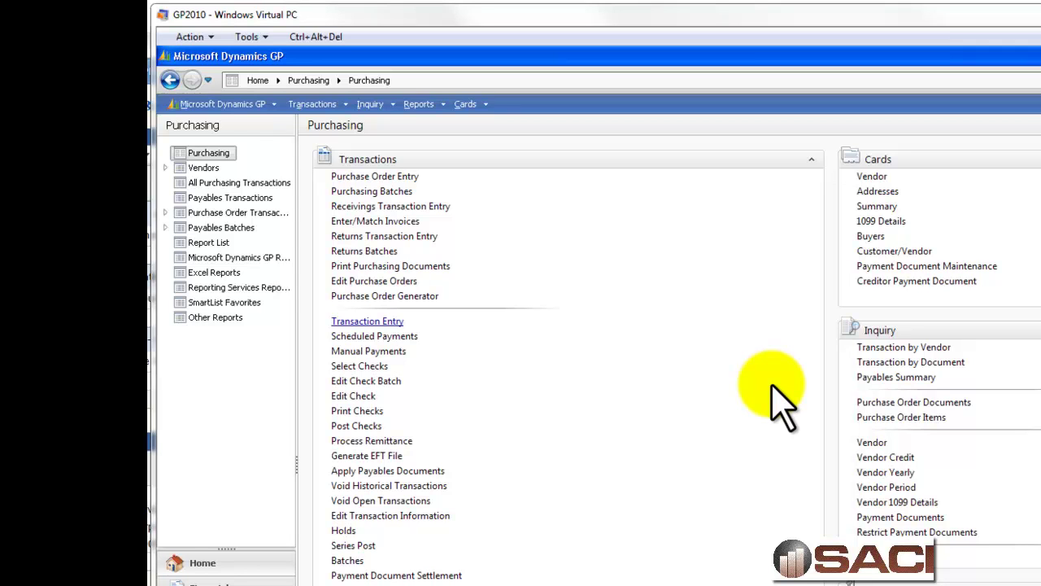
# Look up the payables transactions by vendor for A Travel Company, excluding History documents.
pyautogui.click(902, 347)
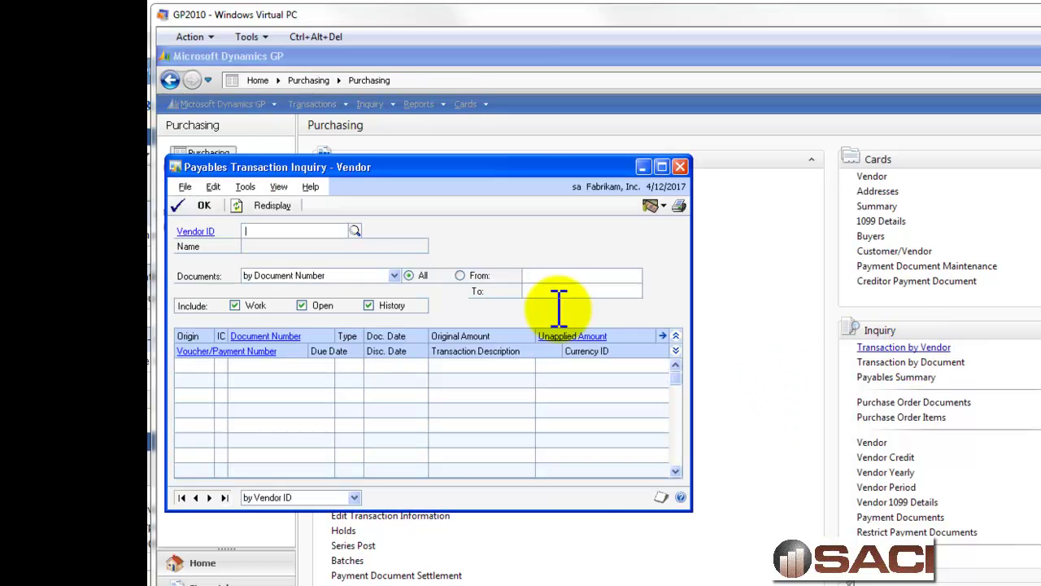
pyautogui.click(355, 231)
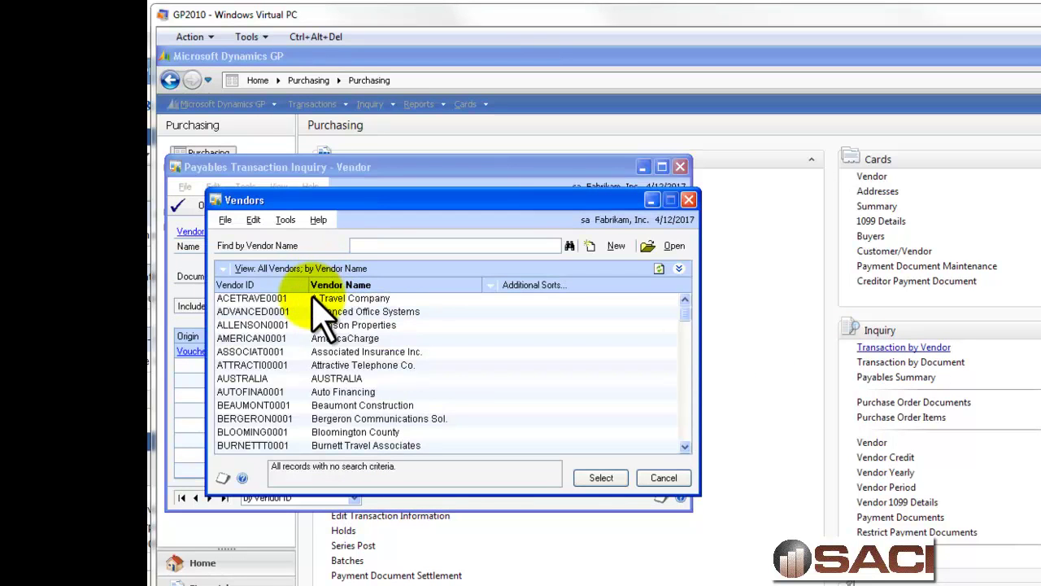
pyautogui.doubleClick(376, 299)
pyautogui.click(369, 305)
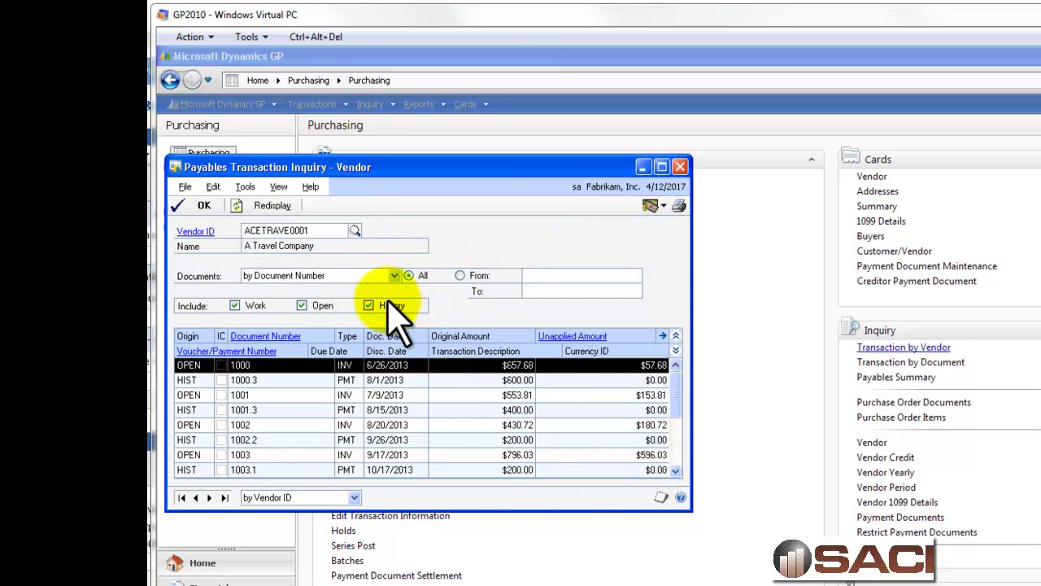
pyautogui.click(269, 205)
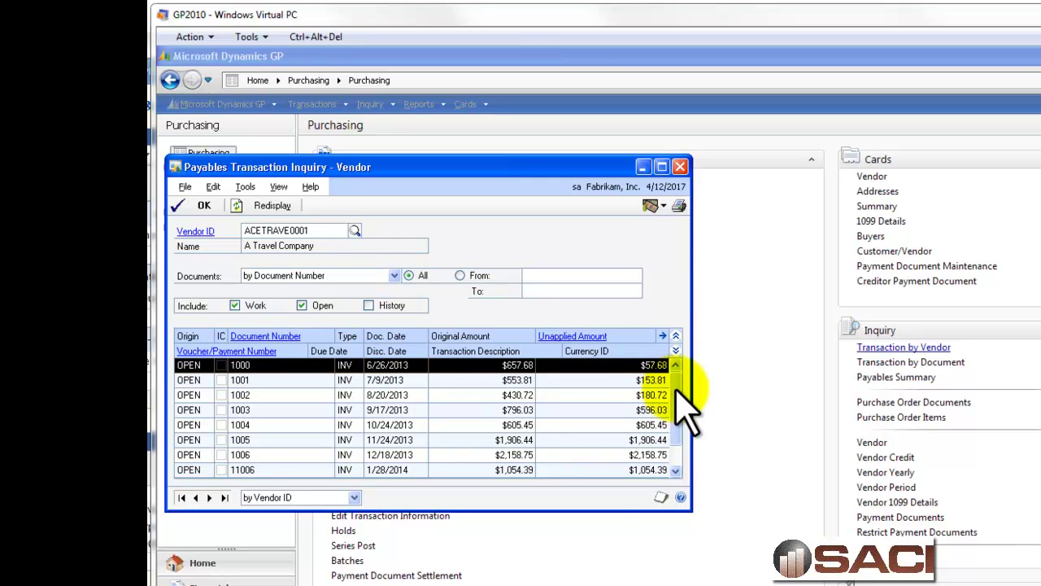
# Examine the details and distributions of the vendor's $5,000.00 intercompany invoice, then close the transaction views.
pyautogui.scroll(-2, 667, 407)
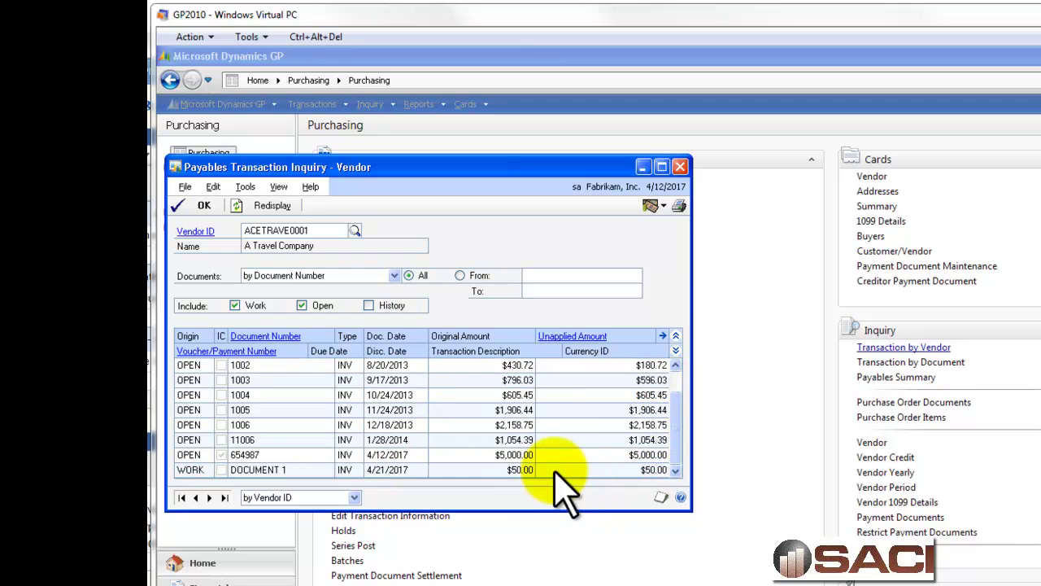
pyautogui.click(421, 455)
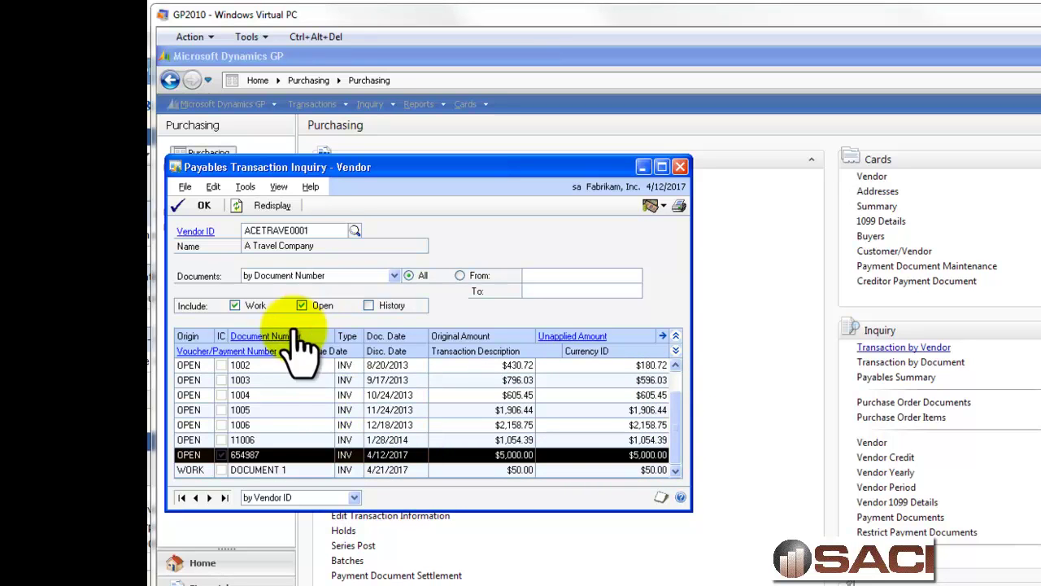
pyautogui.click(273, 349)
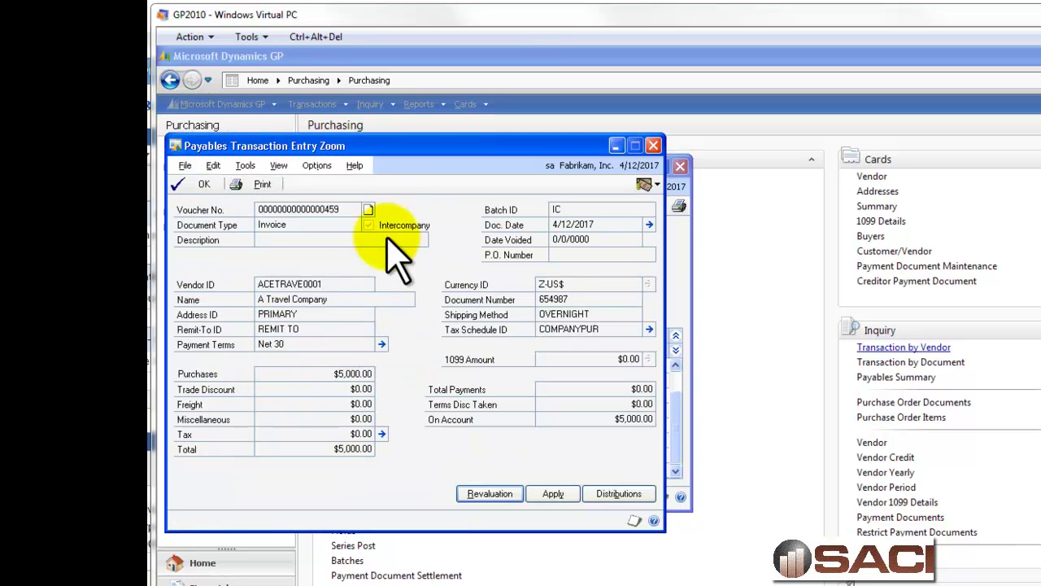
pyautogui.click(625, 495)
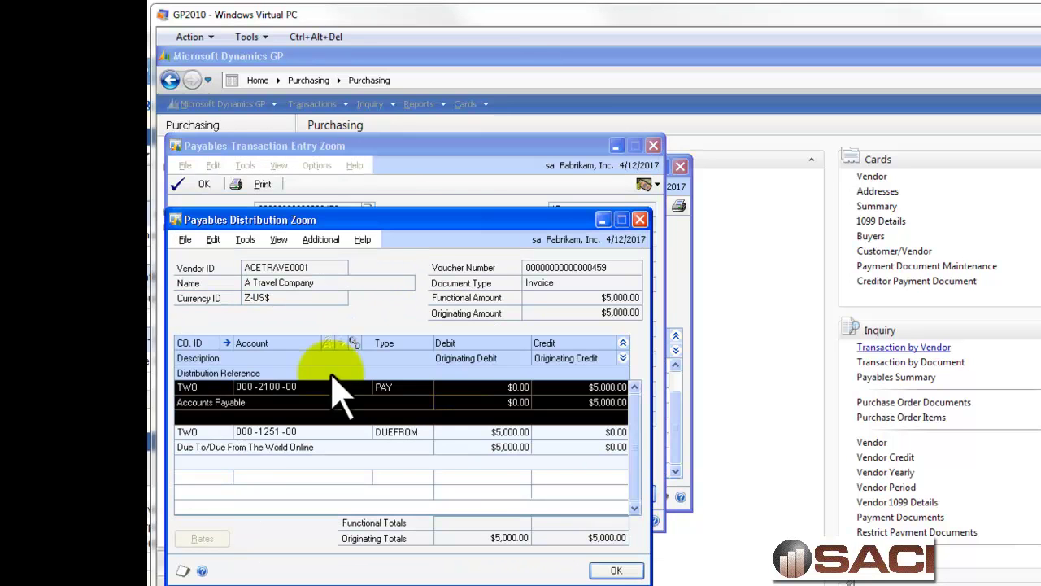
pyautogui.click(615, 570)
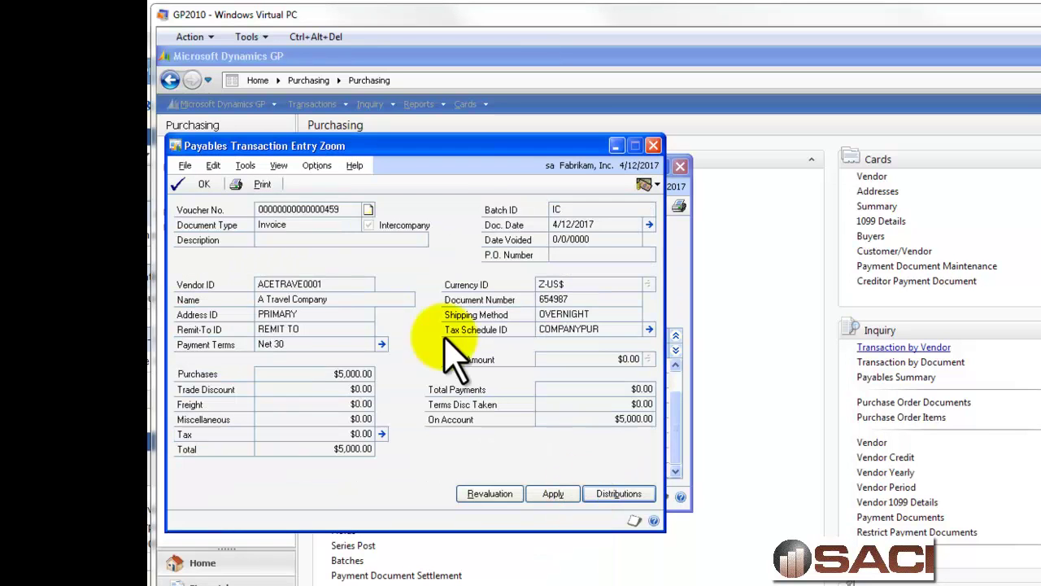
pyautogui.click(199, 184)
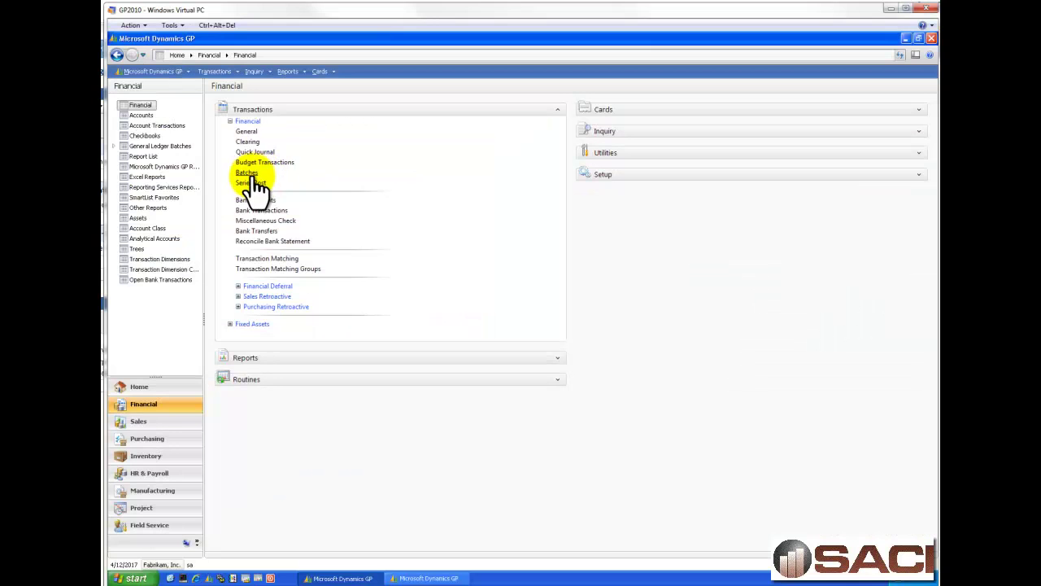
# Post the PMTRX batch with Series Post in Financial, reviewing the General Posting Journal on screen, and close the series posting.
pyautogui.click(254, 173)
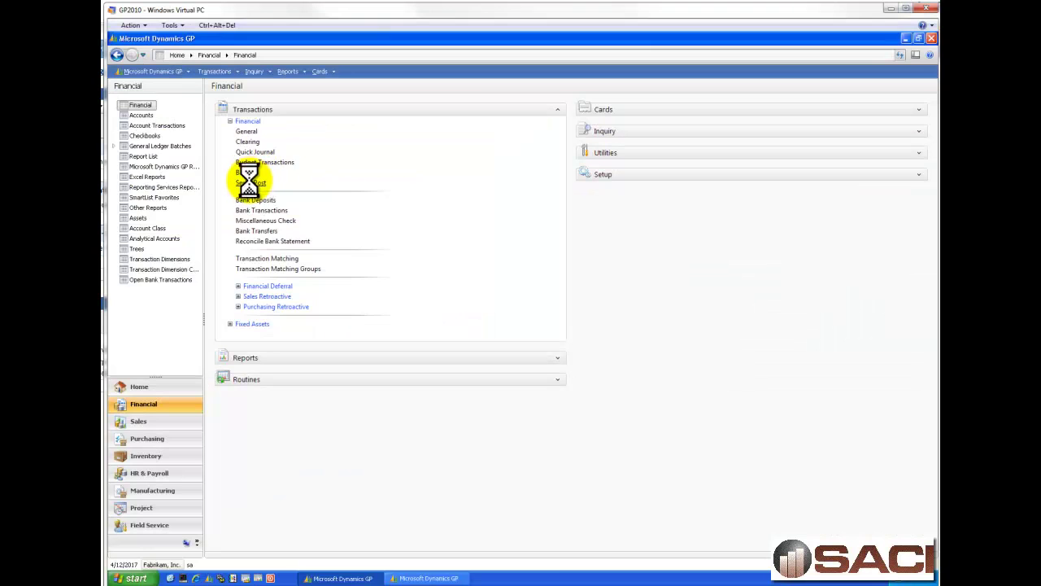
pyautogui.click(129, 274)
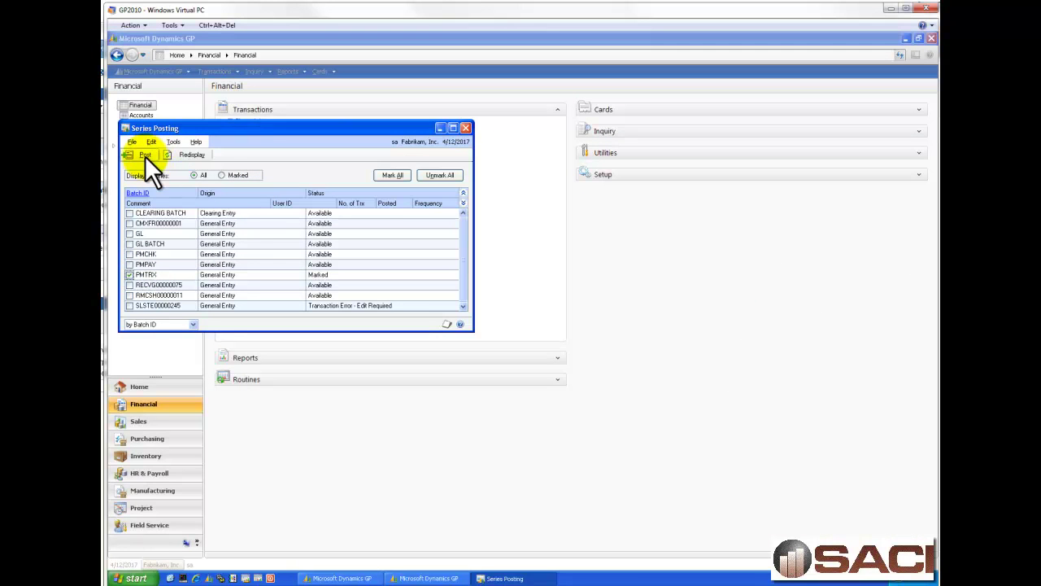
pyautogui.click(143, 155)
pyautogui.click(440, 312)
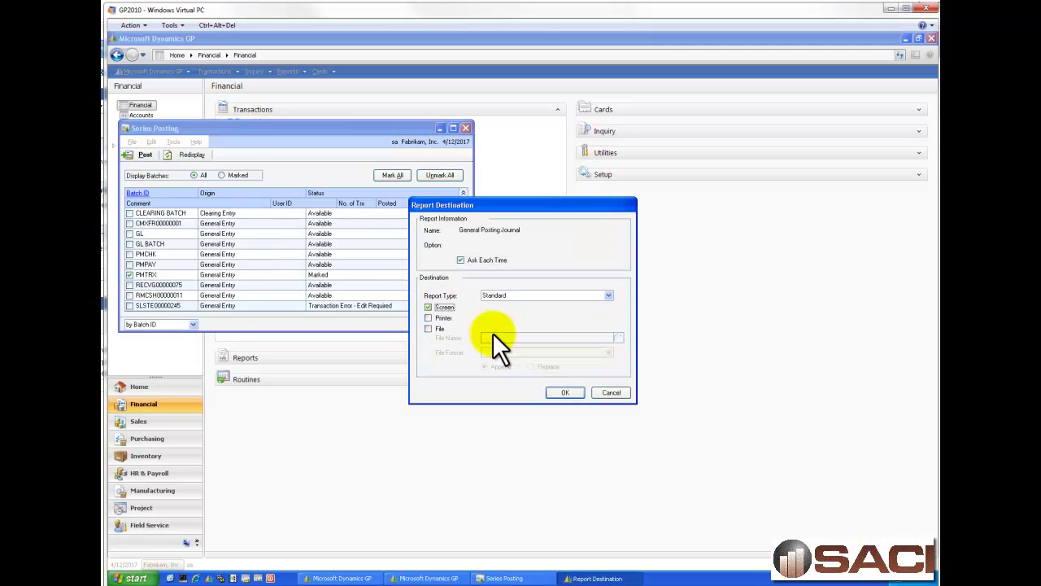
pyautogui.click(555, 395)
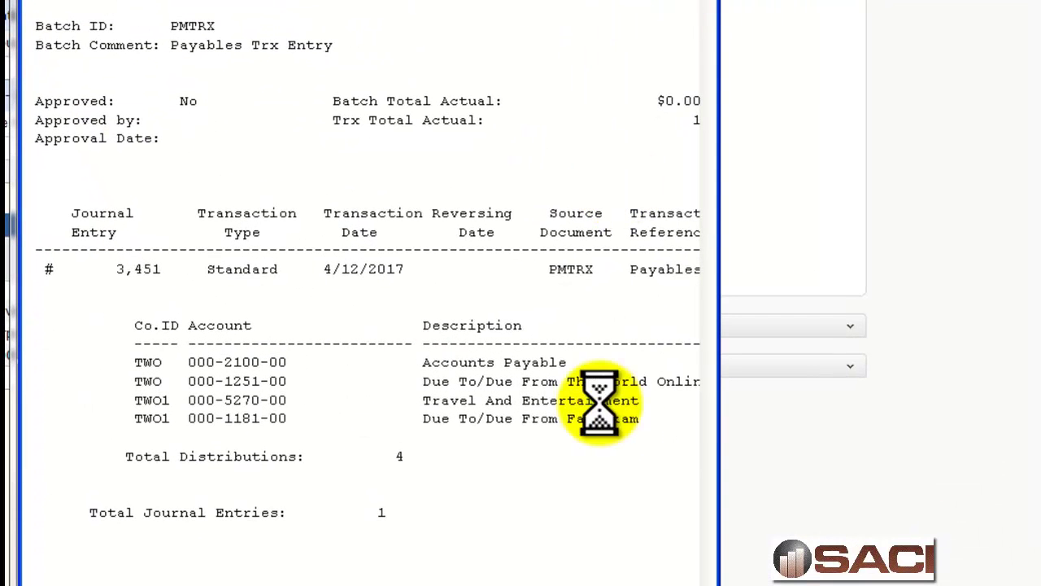
pyautogui.moveTo(716, 388); pyautogui.dragTo(1037, 382)
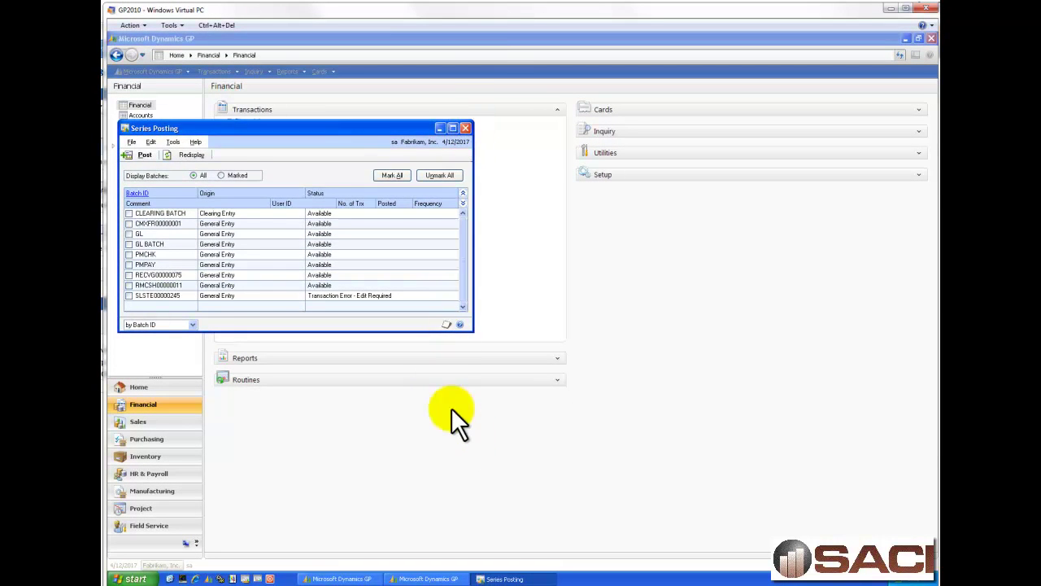
pyautogui.click(465, 128)
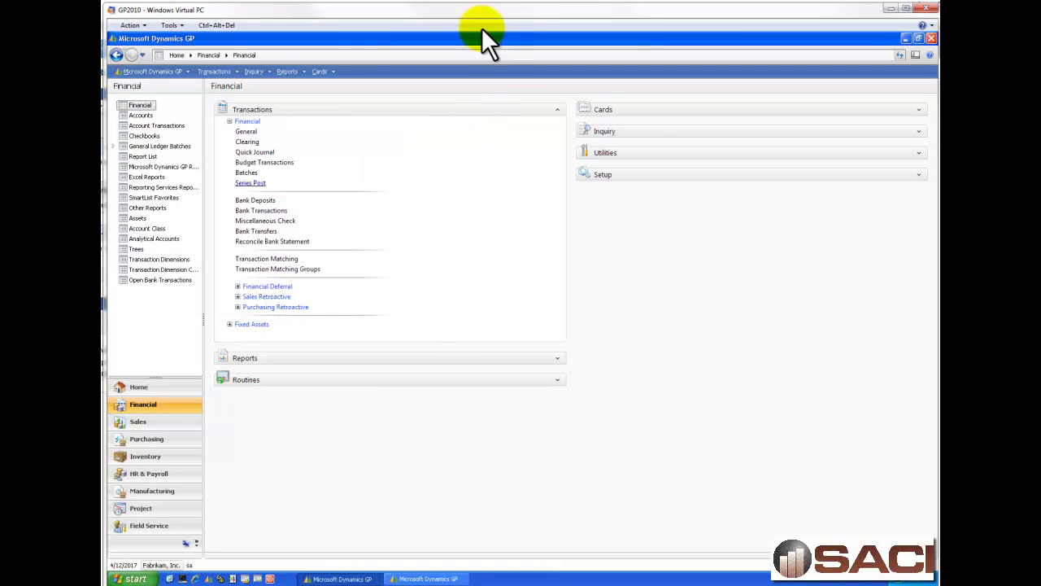
# Switch to The World Online company and examine the general journal entry from batch ICTRX00000001 with its distribution details expanded.
pyautogui.click(443, 580)
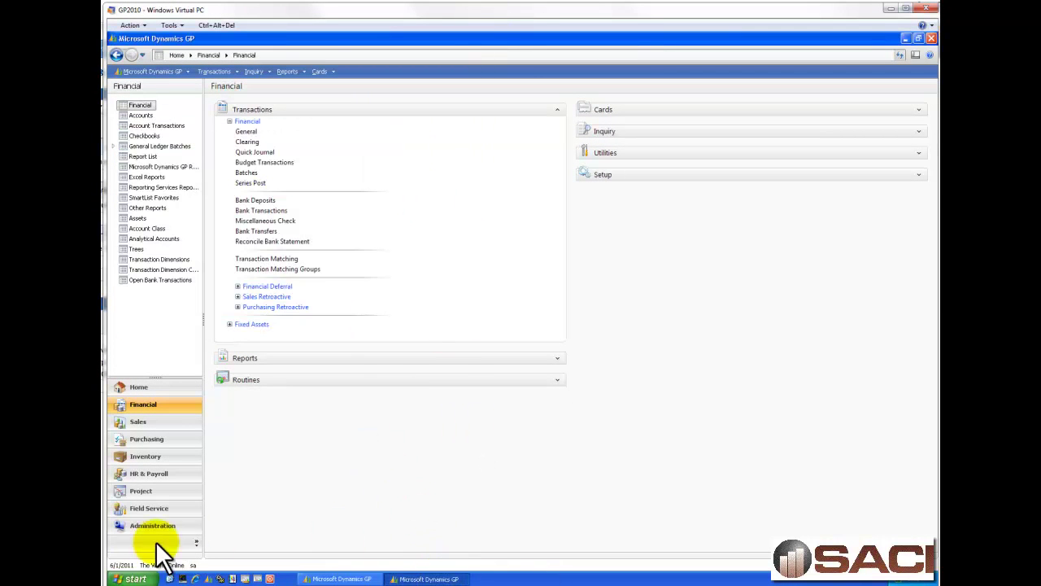
pyautogui.click(247, 132)
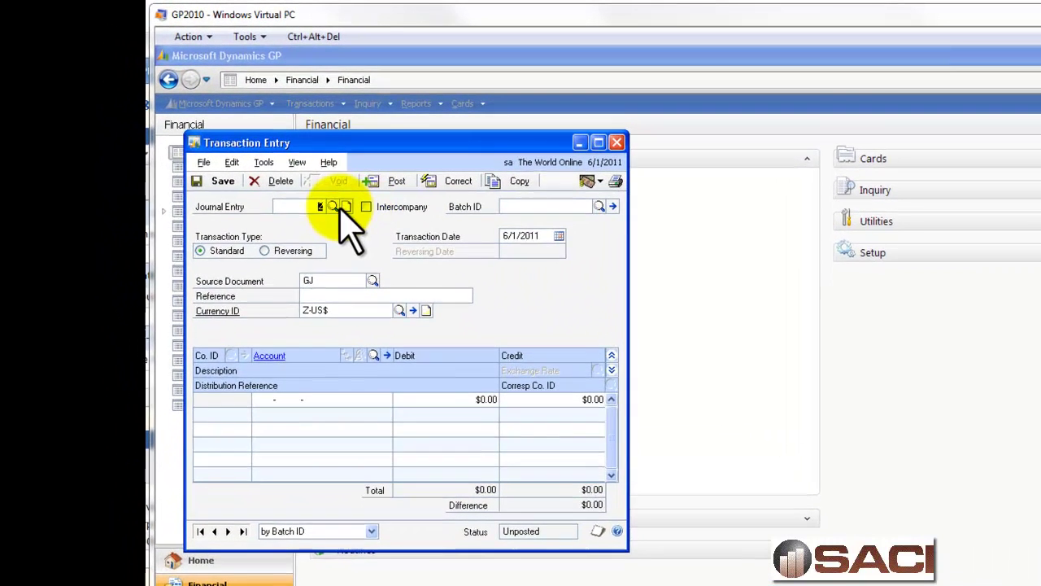
pyautogui.click(236, 141)
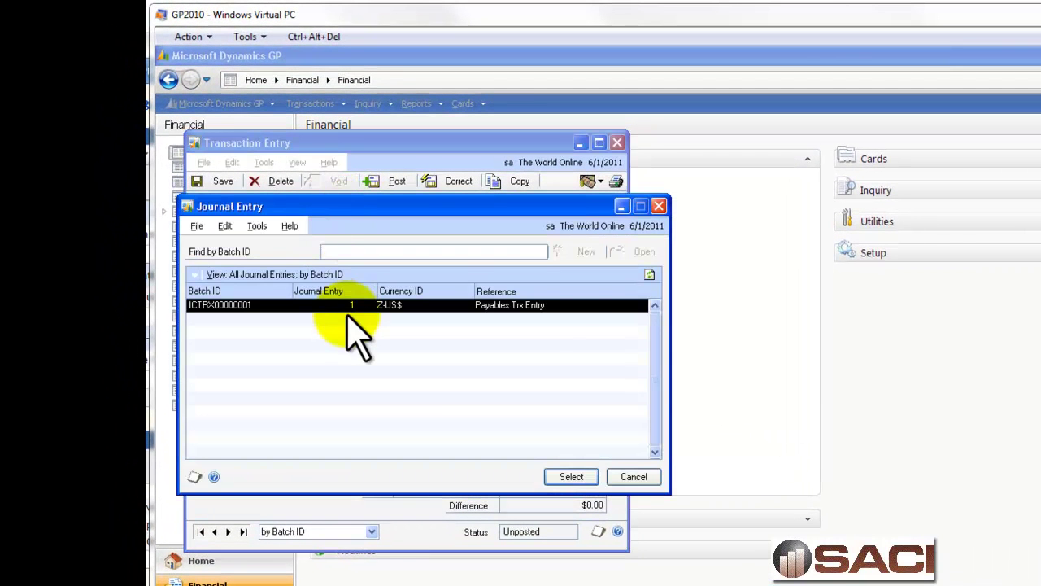
pyautogui.click(579, 479)
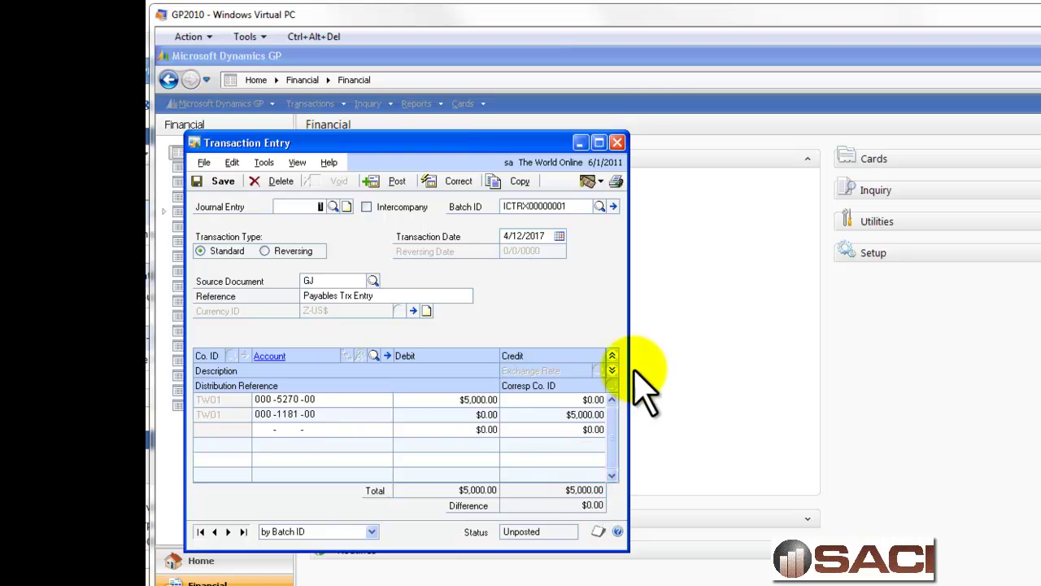
pyautogui.click(612, 370)
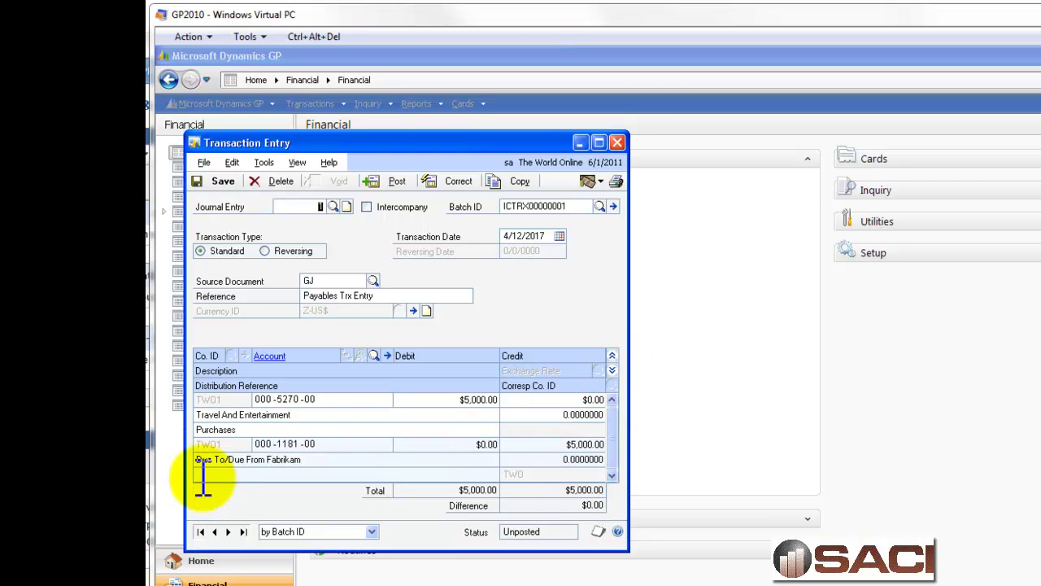